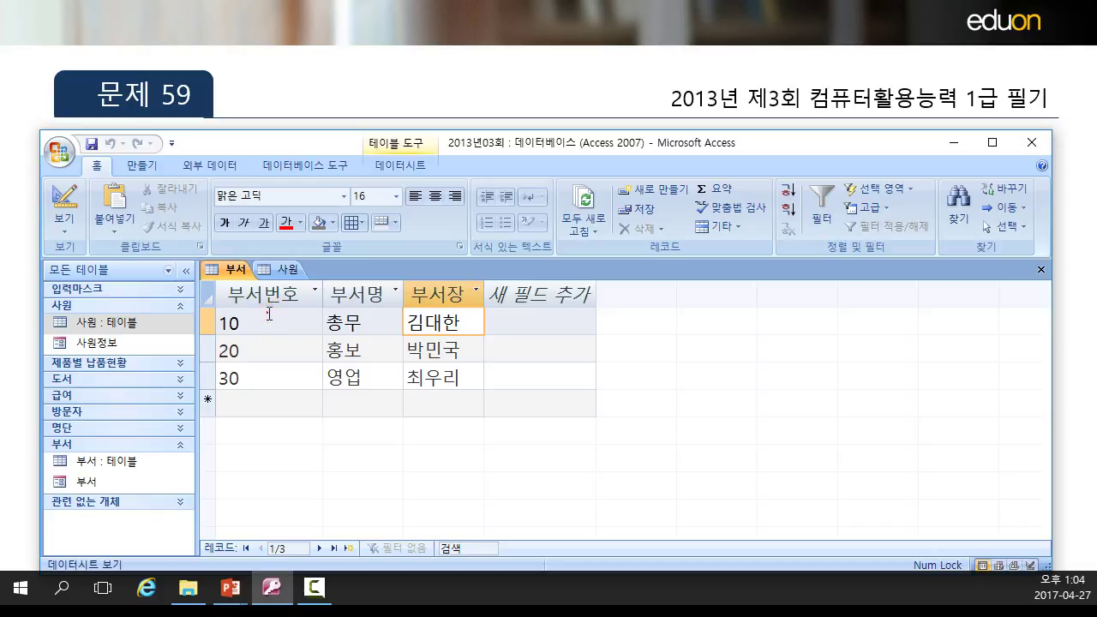
Step: Compare the 부서번호 field in the 부서 and 사원 tables to see how the two tables relate
left_click(269, 314)
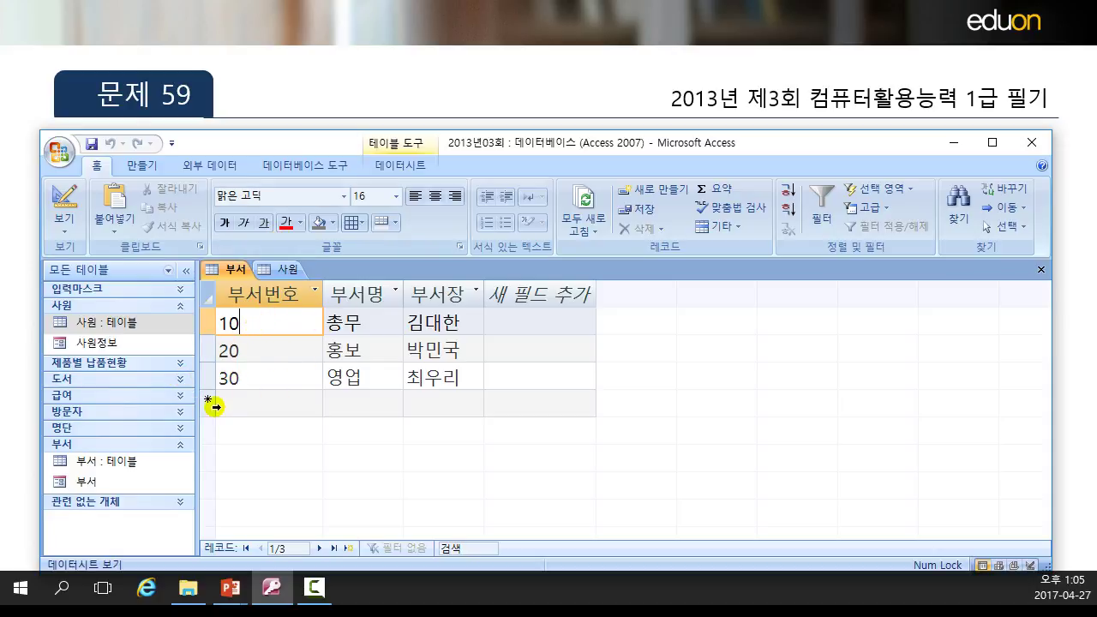
left_click(287, 269)
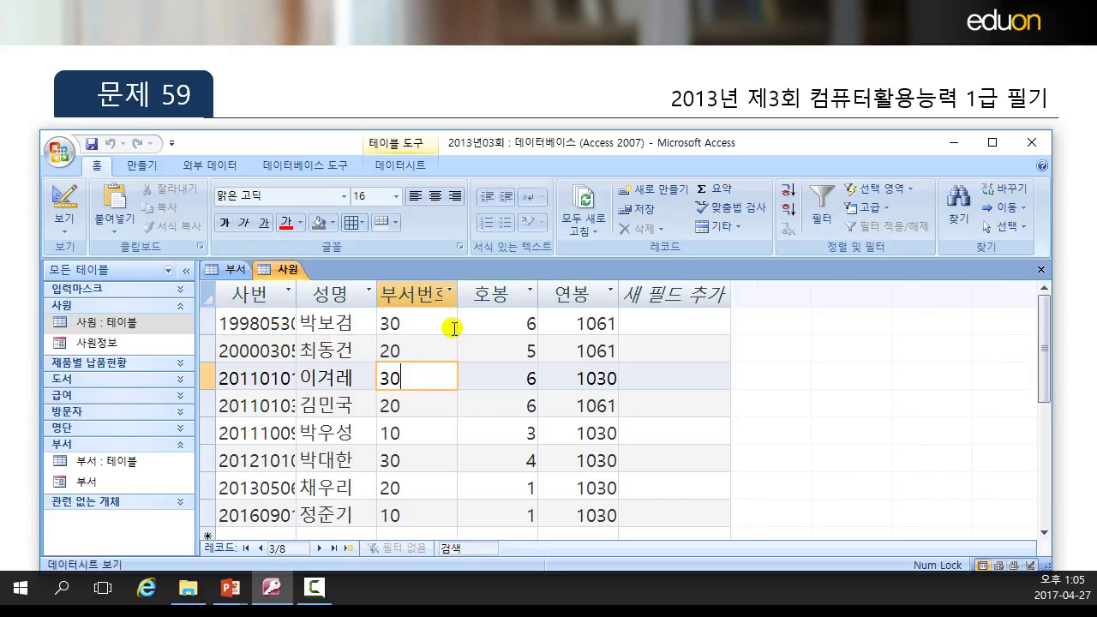
left_click(412, 330)
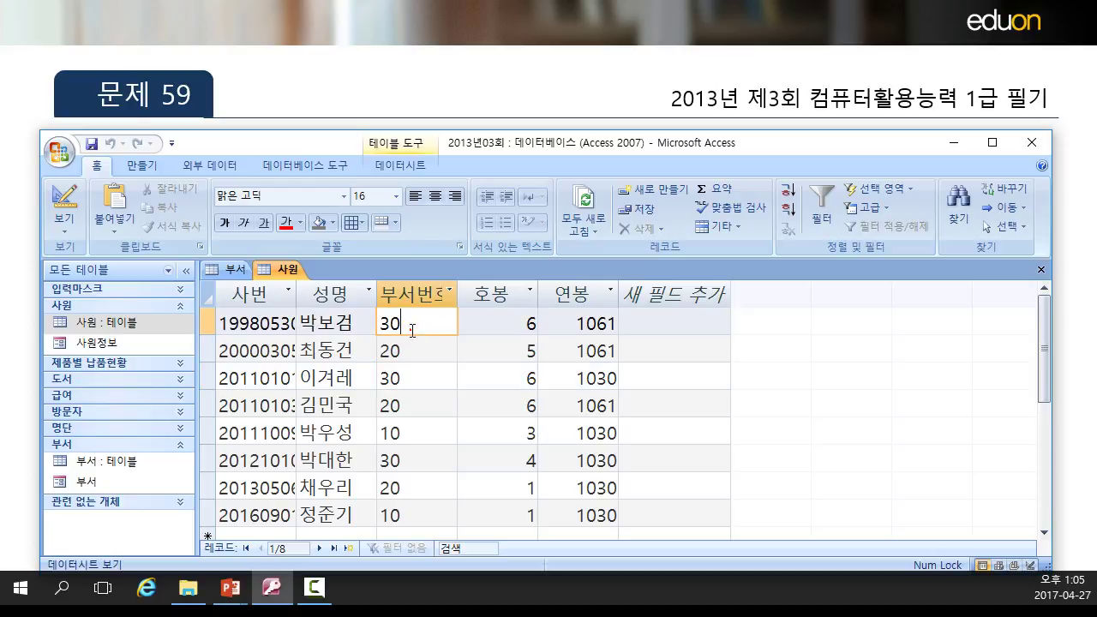
left_click(419, 346)
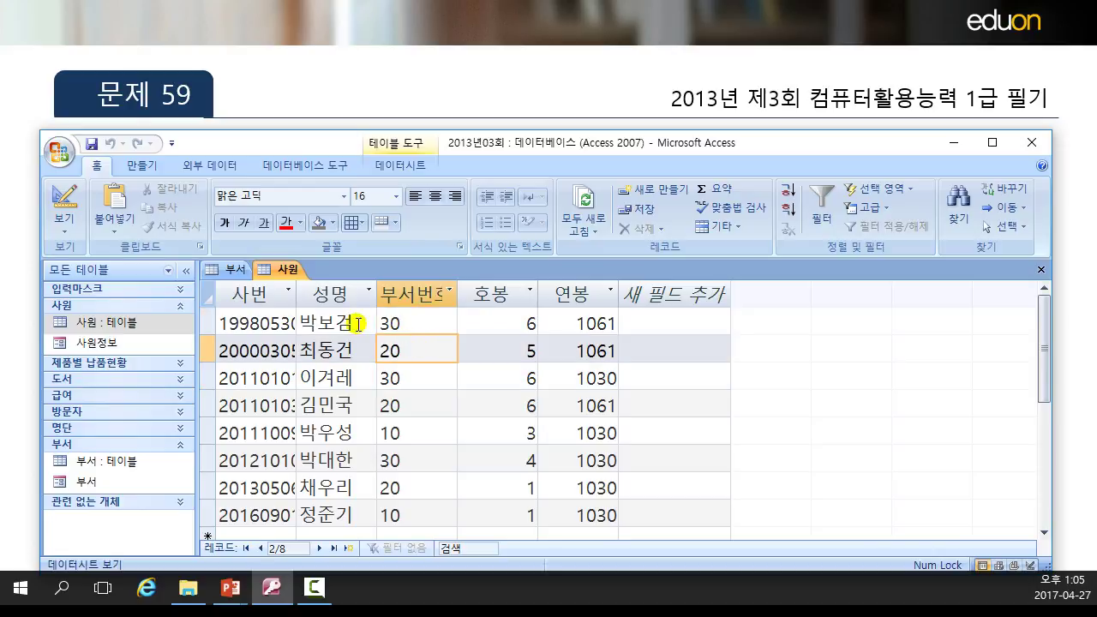
left_click(230, 271)
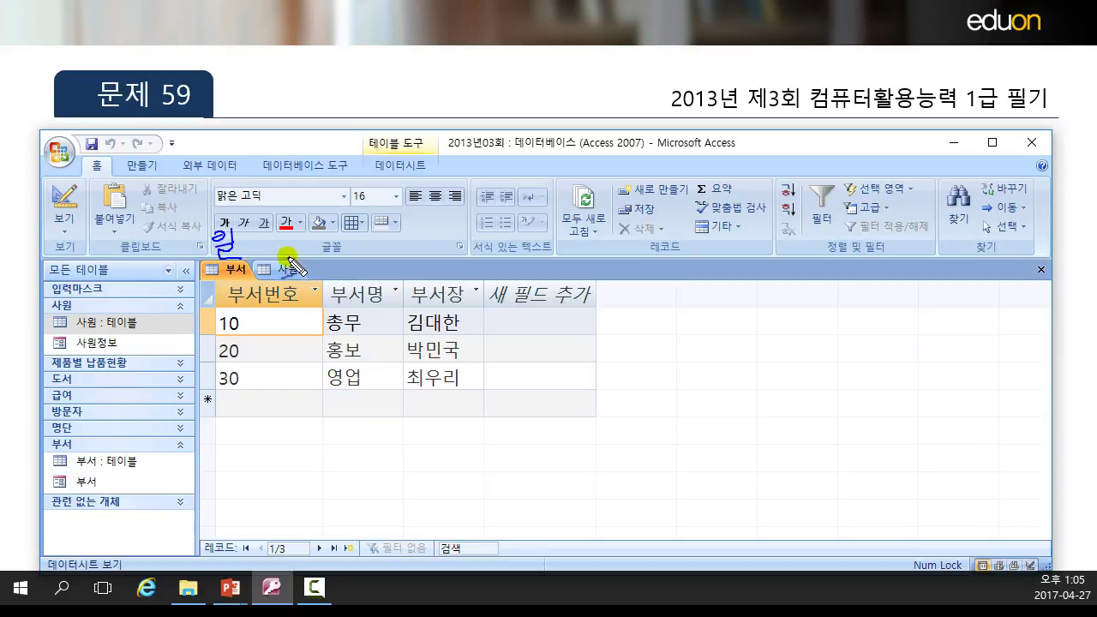
left_click_drag(300, 264, 300, 268)
mouse_move(299, 257)
left_mouse_down()
mouse_move(310, 257)
mouse_move(290, 246)
left_mouse_up()
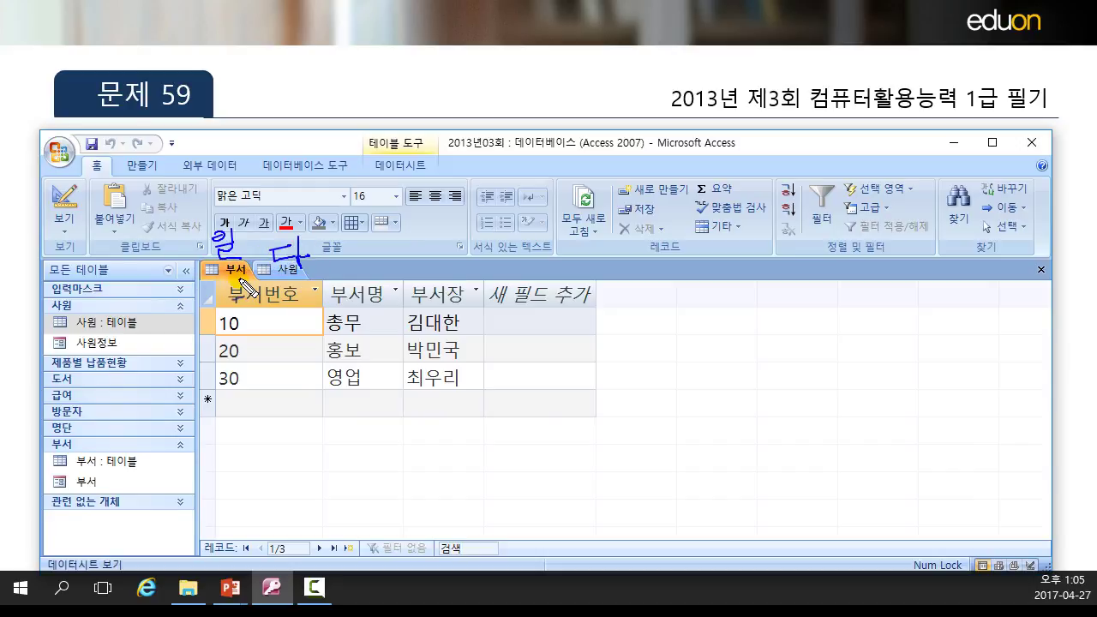
left_click_drag(195, 240, 251, 262)
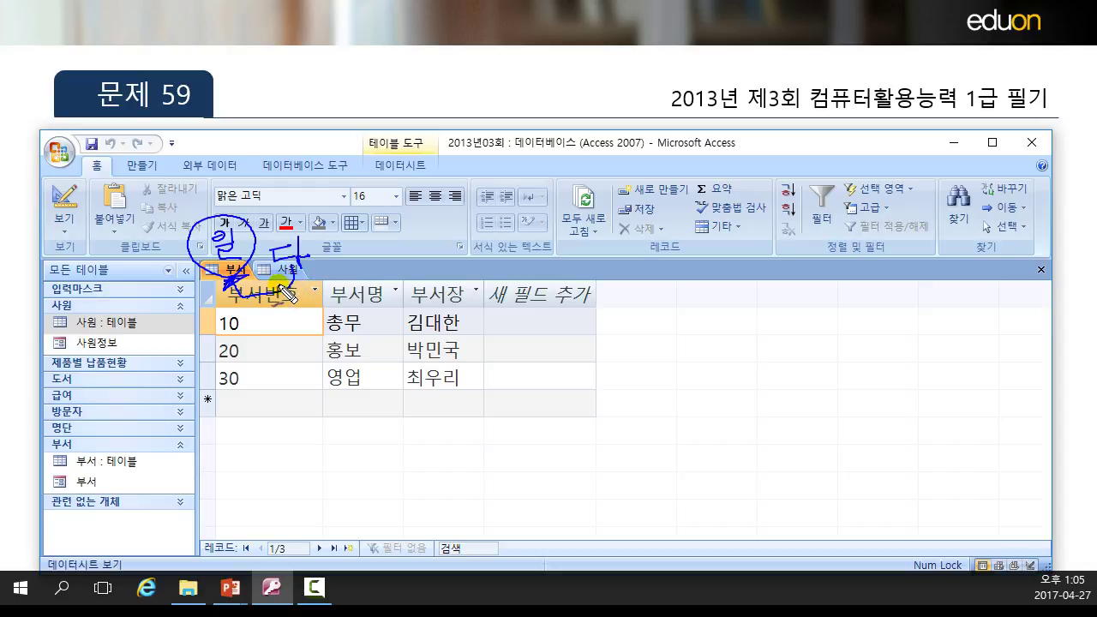
key("Escape")
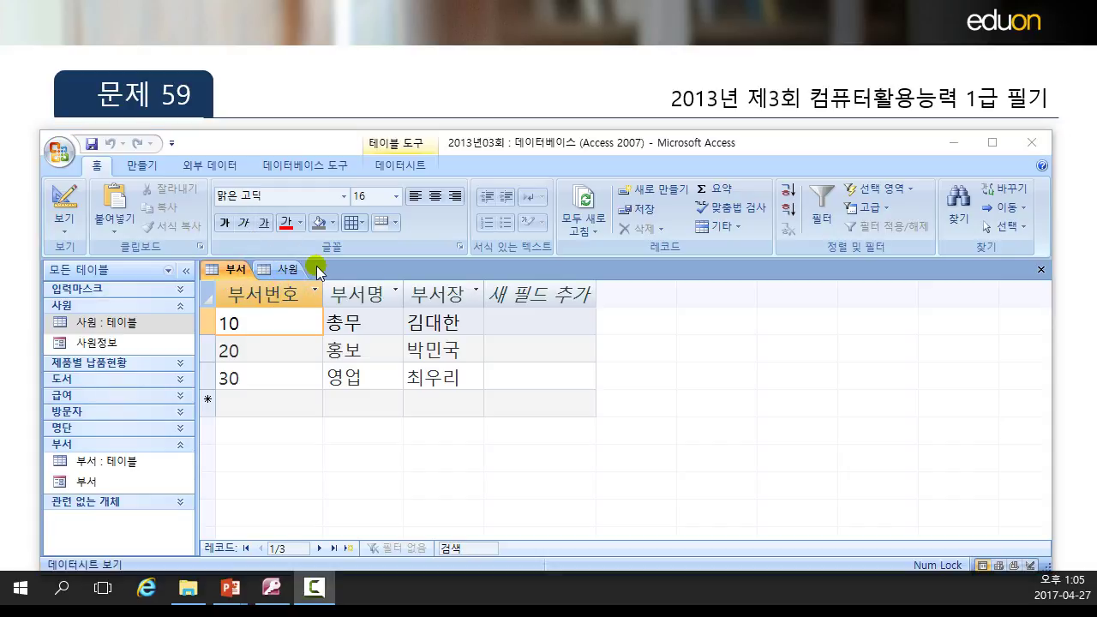
Step: Close the 부서 table without saving its layout changes, and close the 사원 table
right_click(233, 270)
left_click(257, 302)
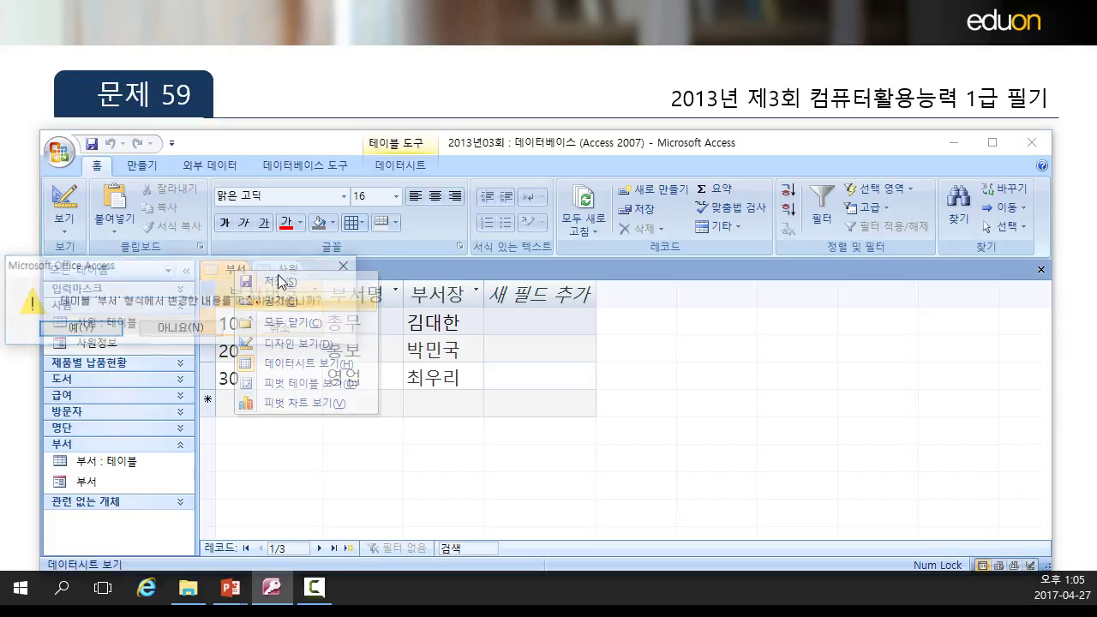
left_click(157, 328)
right_click(214, 271)
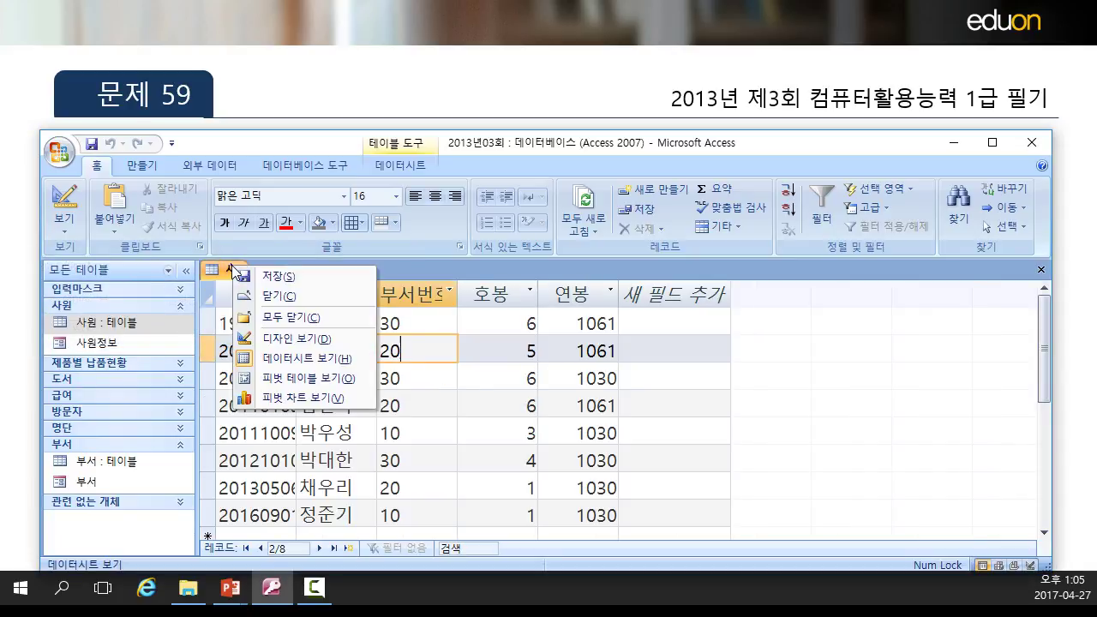
left_click(305, 297)
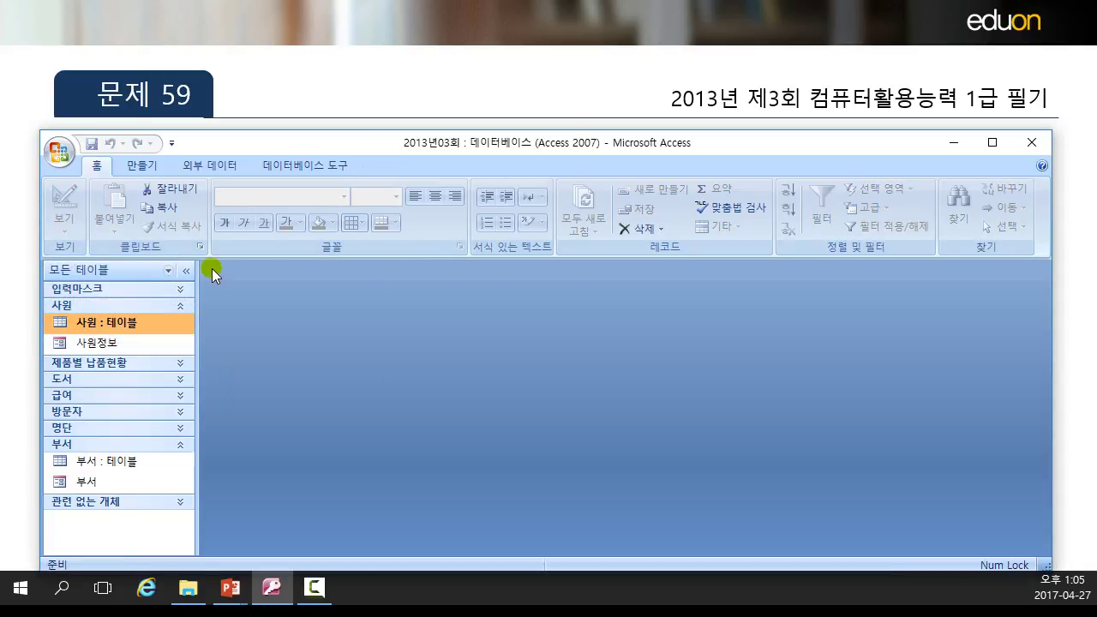
Step: View the 부서 and 사원정보 forms, and close 사원정보 so only the 부서 form stays open
double_click(126, 482)
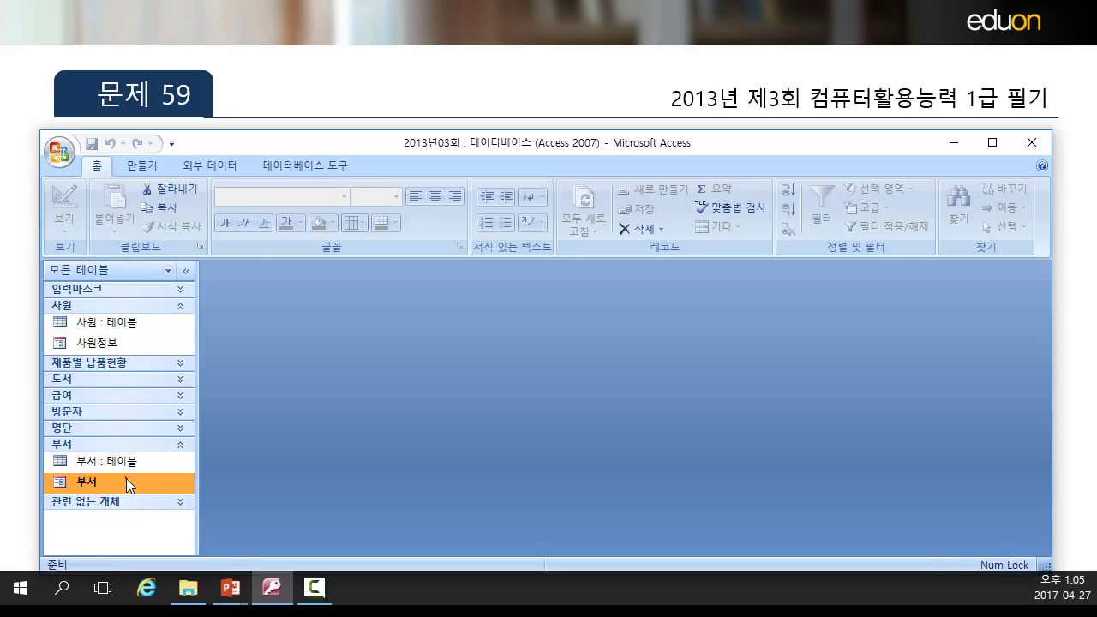
double_click(90, 340)
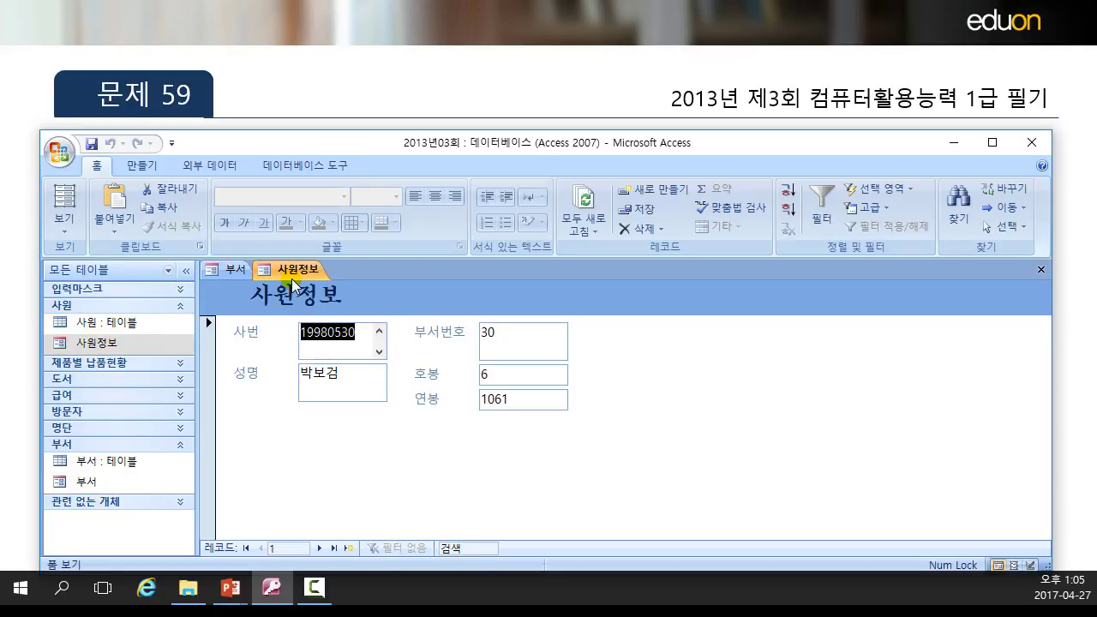
right_click(317, 274)
left_click(347, 304)
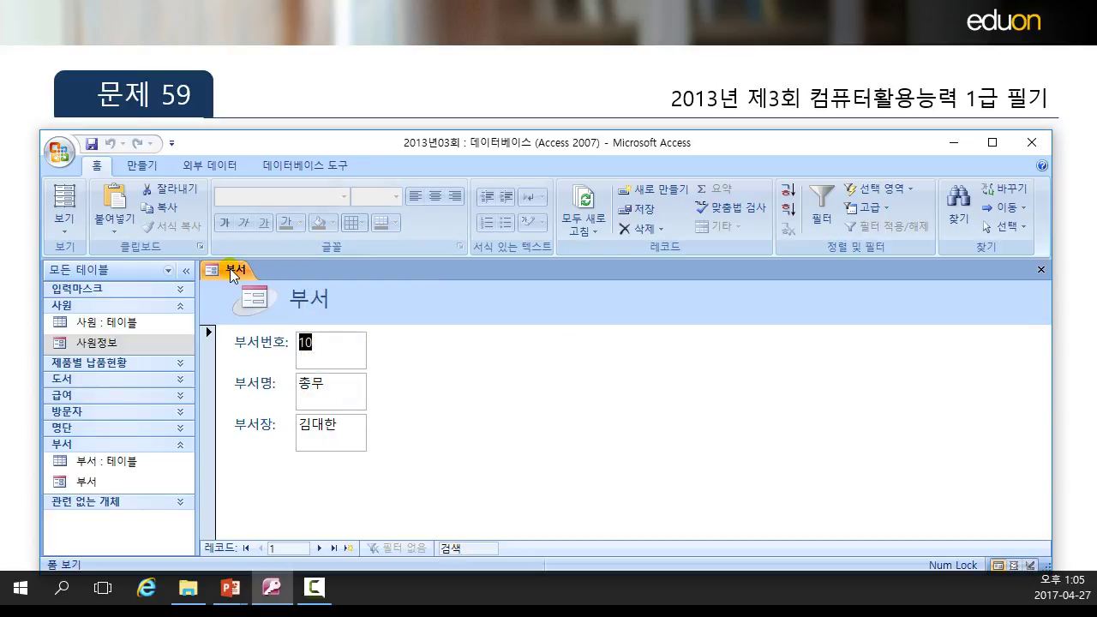
Step: Open the 부서 form in Design view and widen its design area to about 15 cm
left_click(64, 227)
left_click(116, 334)
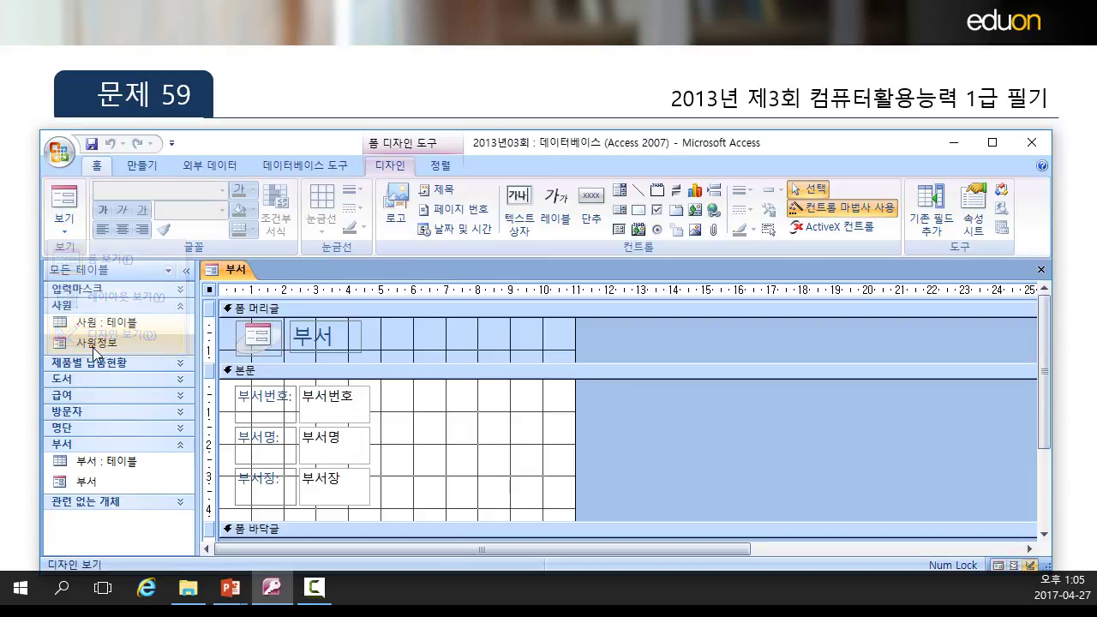
left_click_drag(576, 407, 711, 403)
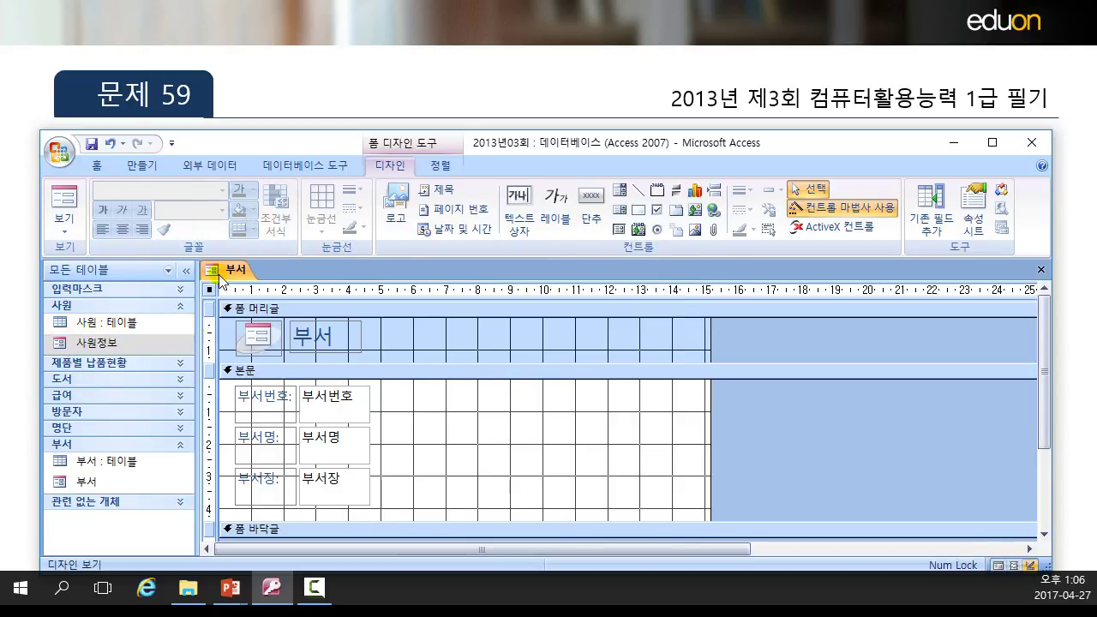
left_click(440, 468)
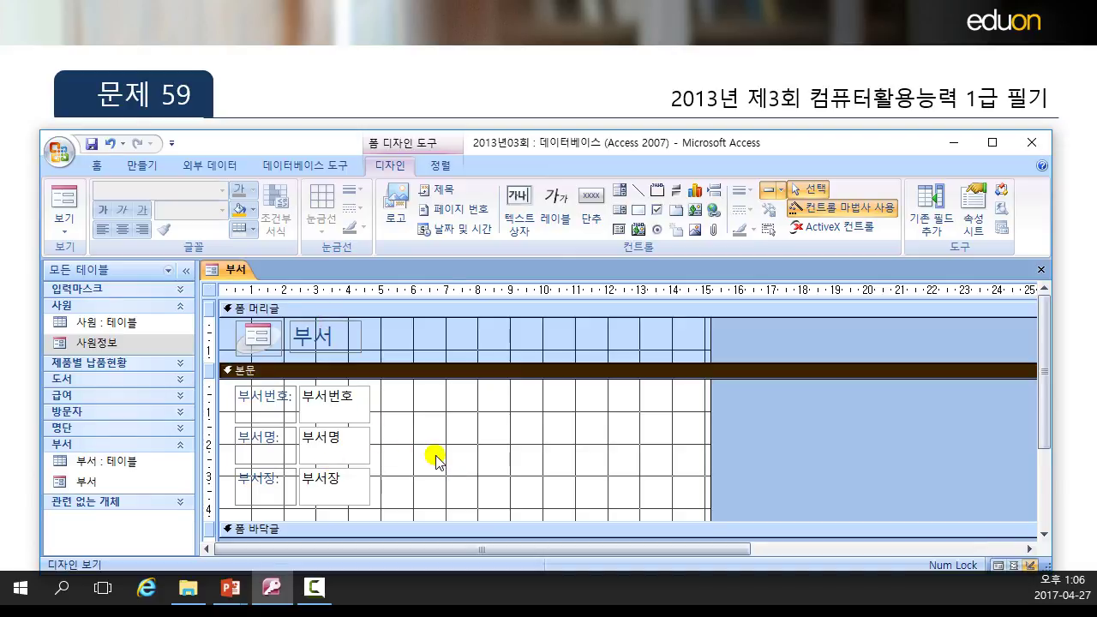
Step: Add a subform about 10 cm wide beside the 부서 fields, using the existing 사원정보 form linked by 부서번호
left_click(626, 235)
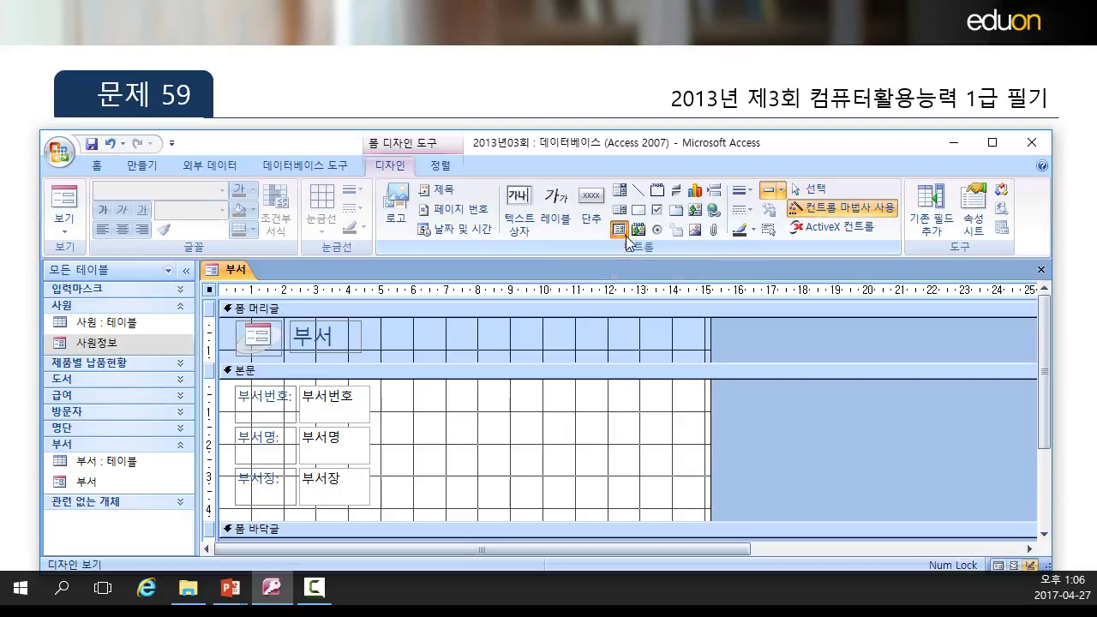
left_click_drag(382, 387, 703, 516)
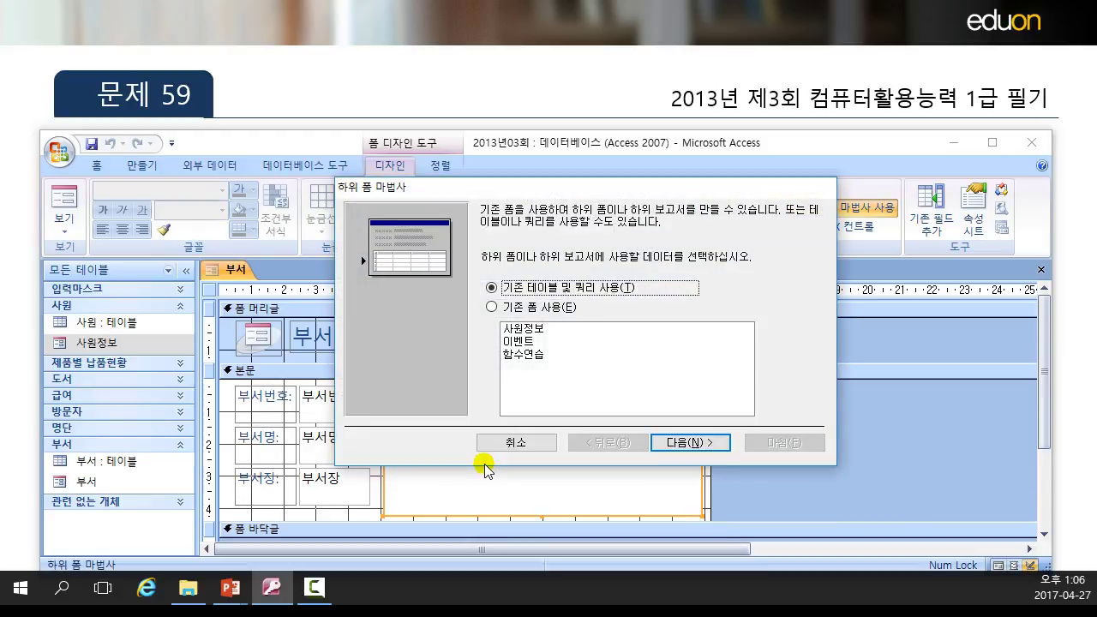
left_click(530, 307)
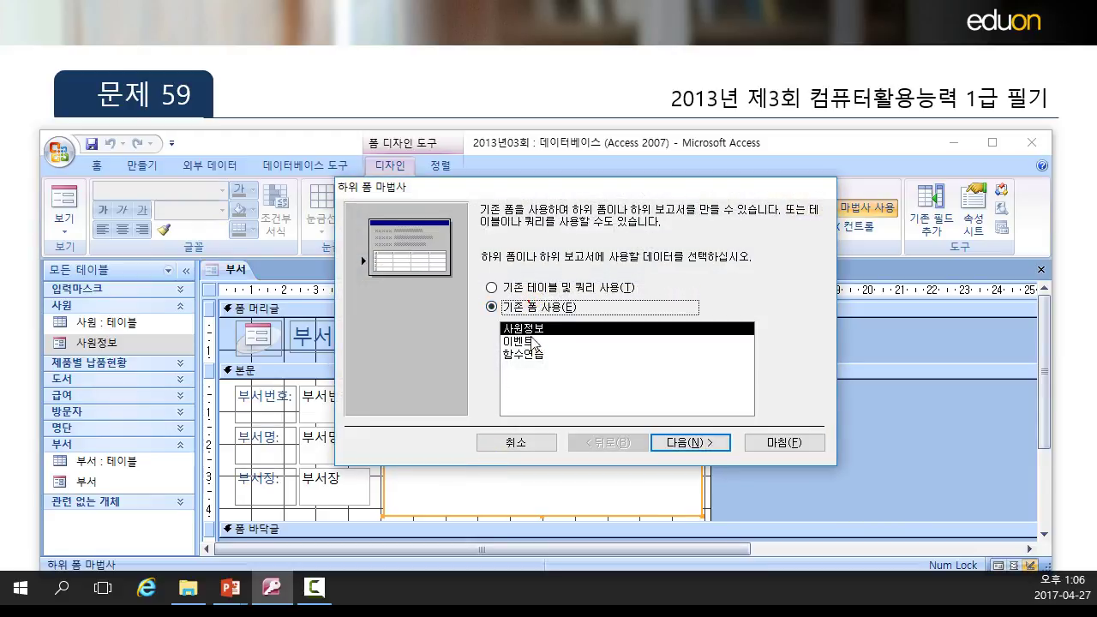
left_click(526, 329)
left_click(685, 442)
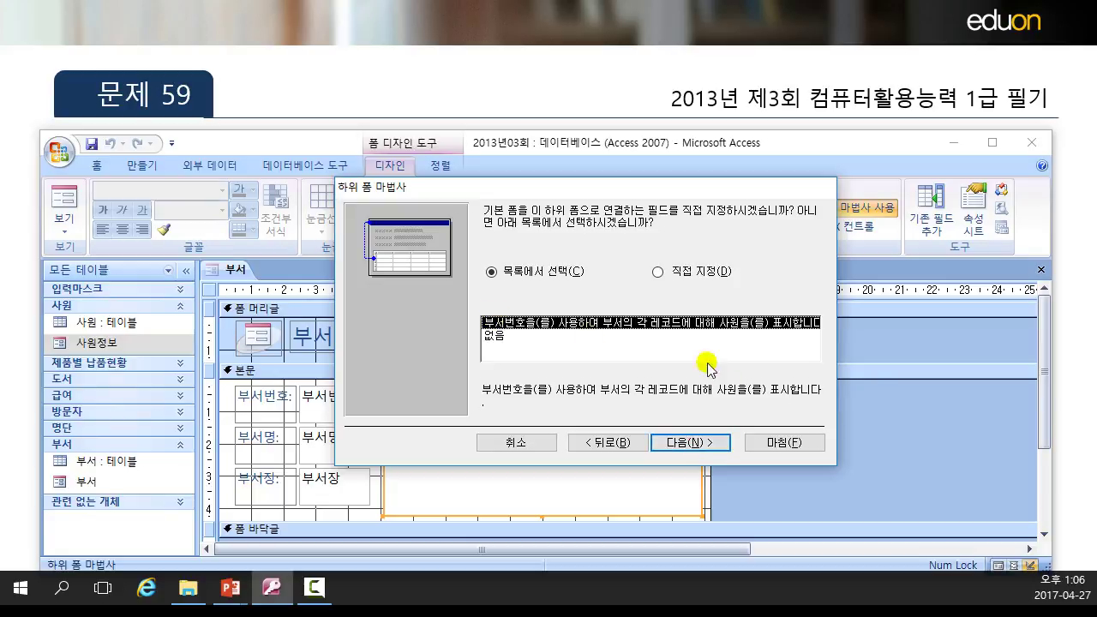
left_click(690, 443)
left_click(778, 442)
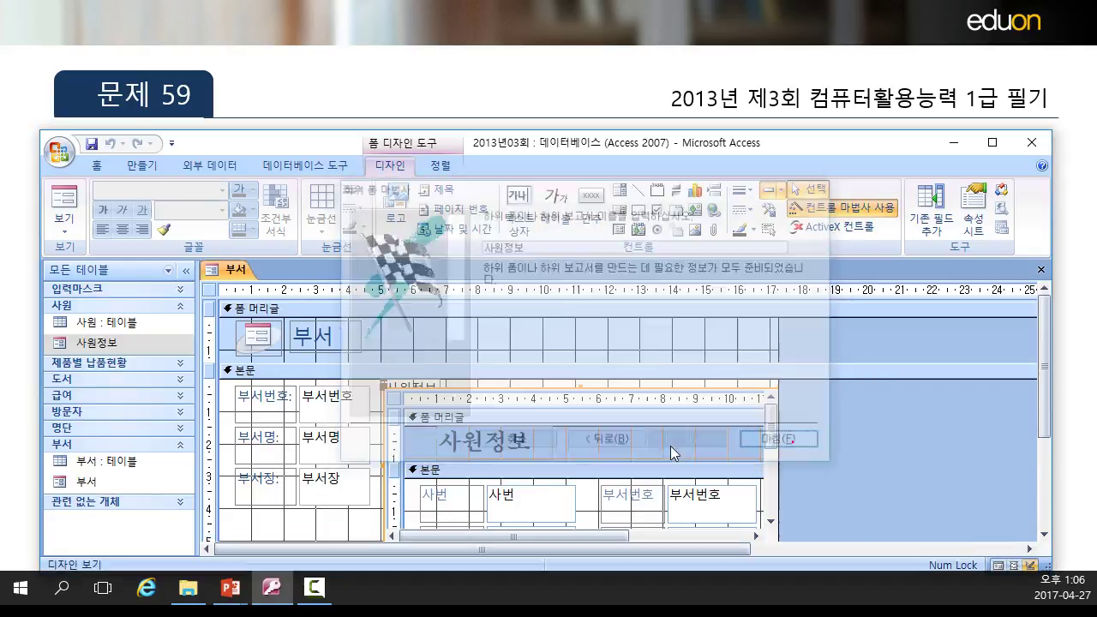
Step: Show the 부서 form in Form view and browse the employee records in its subform for department 10
left_click(423, 319)
left_click(65, 199)
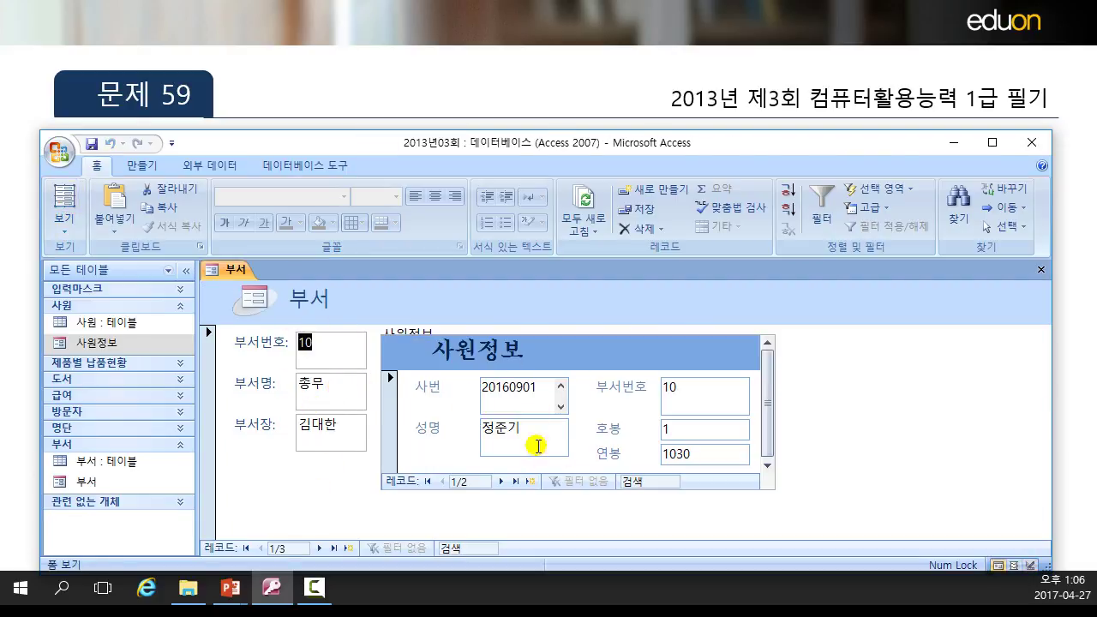
left_click(502, 481)
left_click(502, 482)
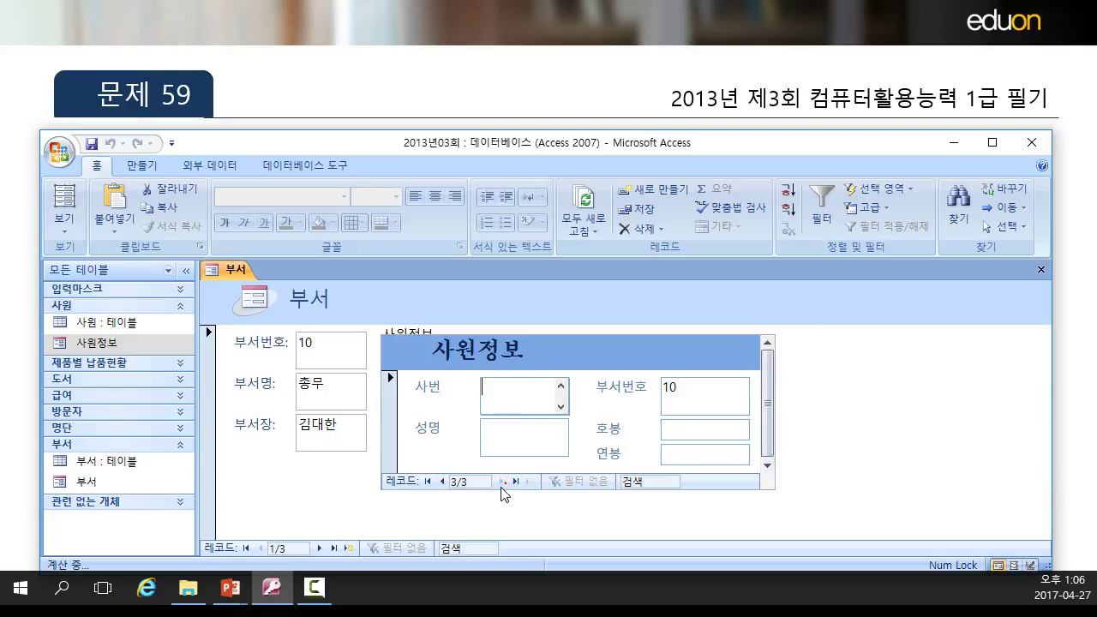
left_click(443, 482)
left_click(442, 481)
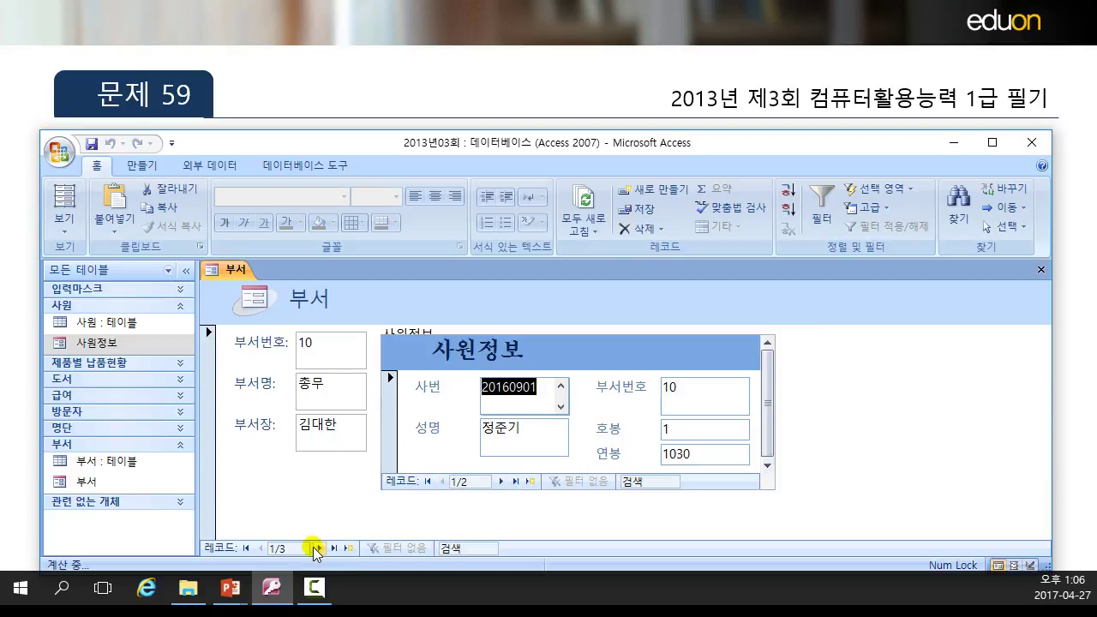
Step: Browse through the main form's department records and back to department 10, checking the employees in the subform
left_click(317, 548)
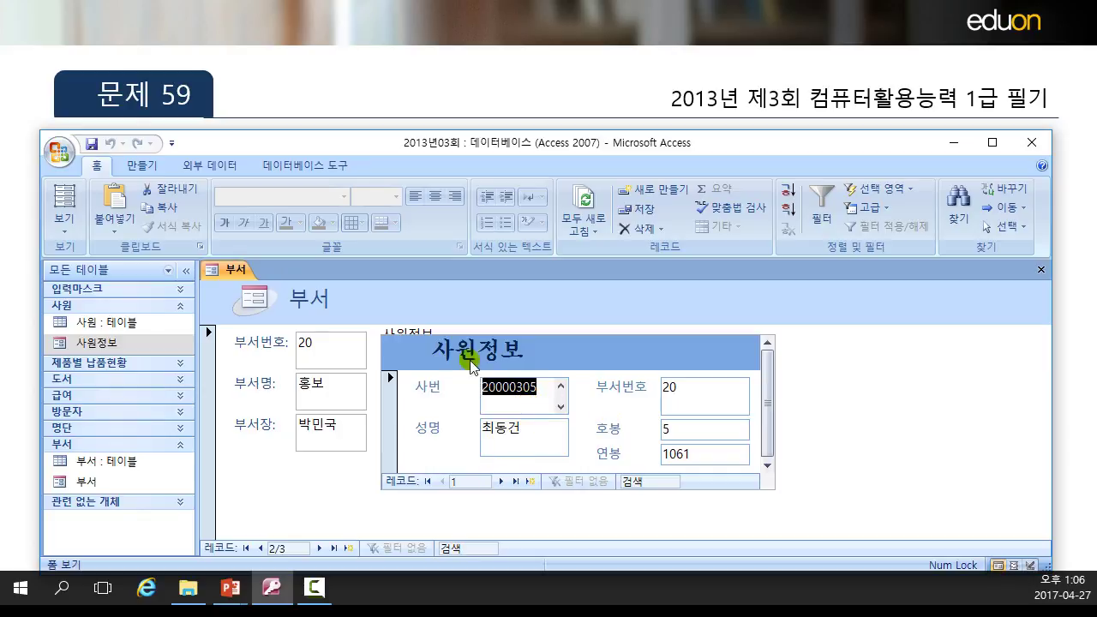
left_click(319, 547)
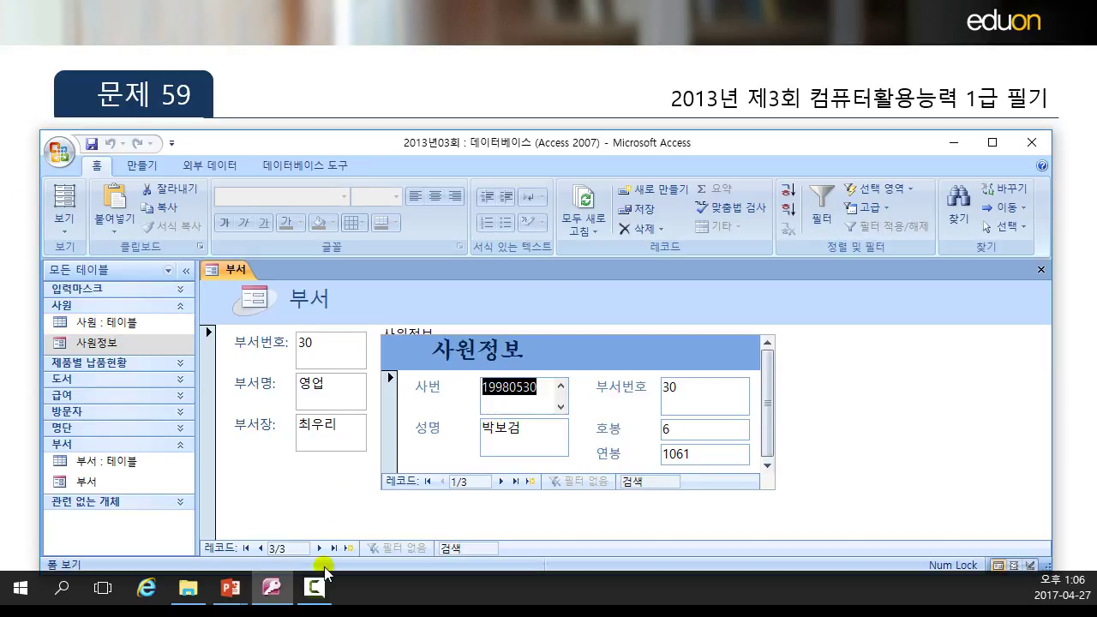
left_click(320, 547)
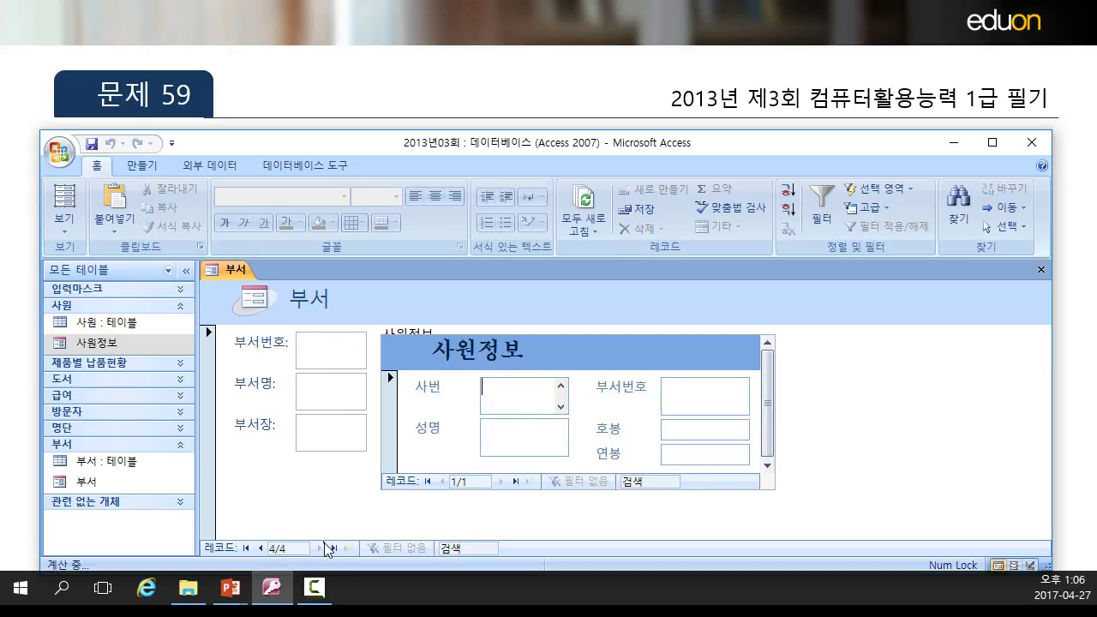
left_click(261, 547)
left_click(261, 548)
left_click(261, 547)
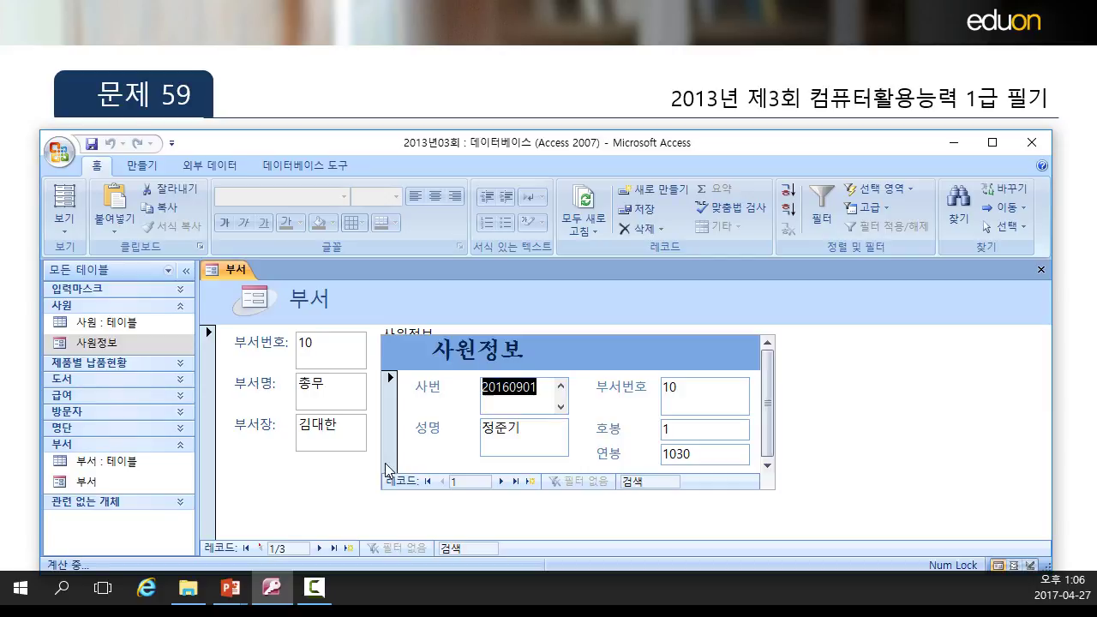
Step: Return the 부서 form to Design view and close it without saving the design changes
left_click(64, 223)
left_click(121, 329)
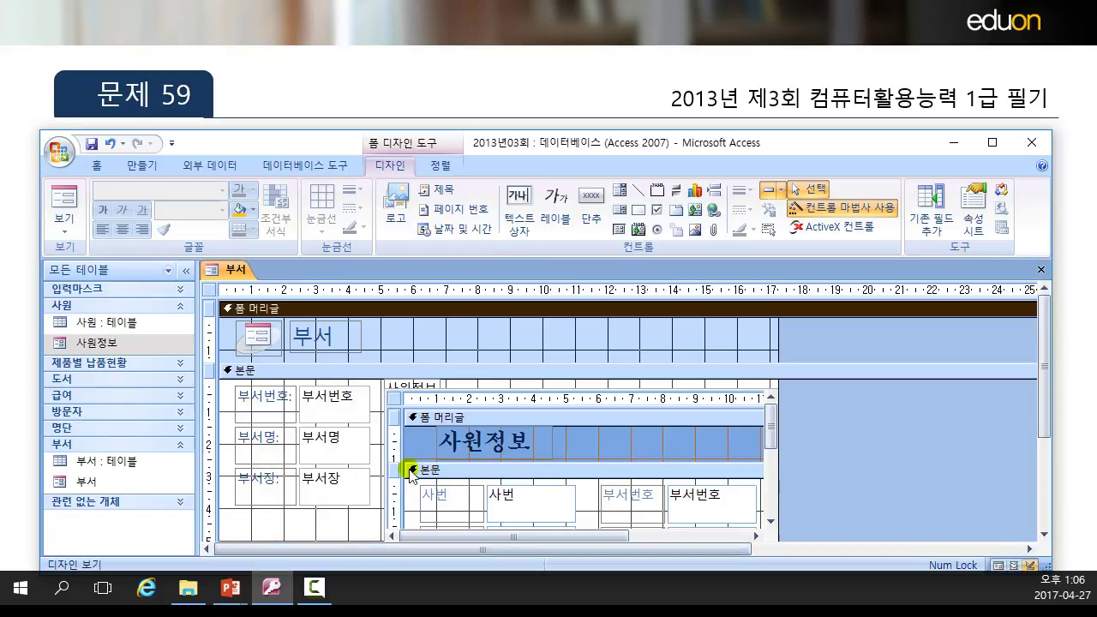
right_click(227, 270)
left_click(271, 296)
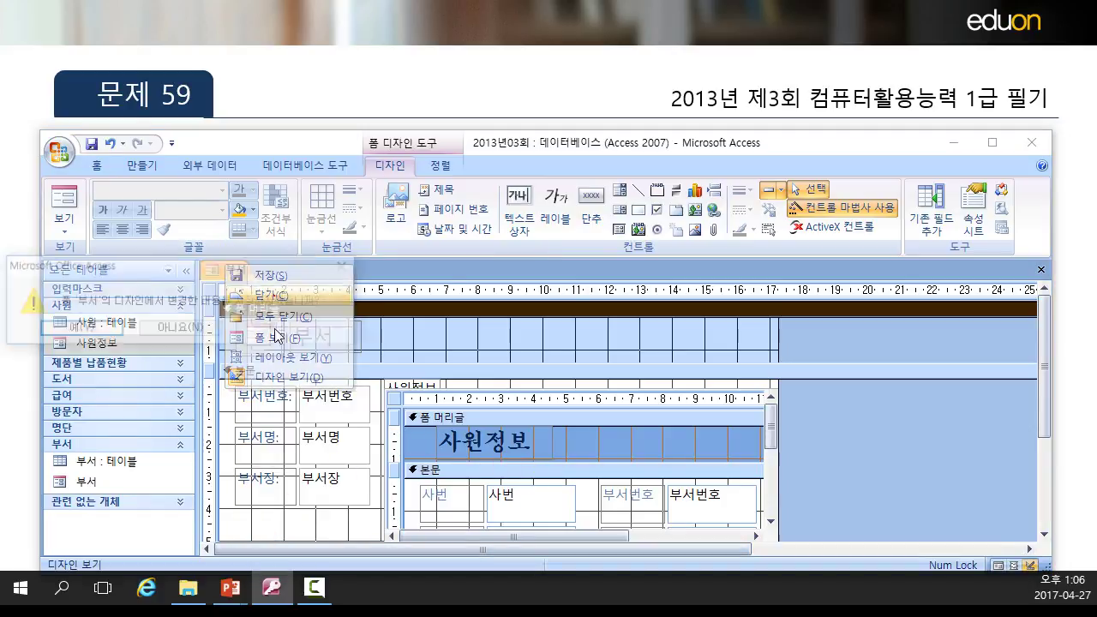
left_click(198, 329)
Step: Open the 사원정보 form in Design view, extend its detail section downward and widen it to about 13.5 cm
double_click(95, 341)
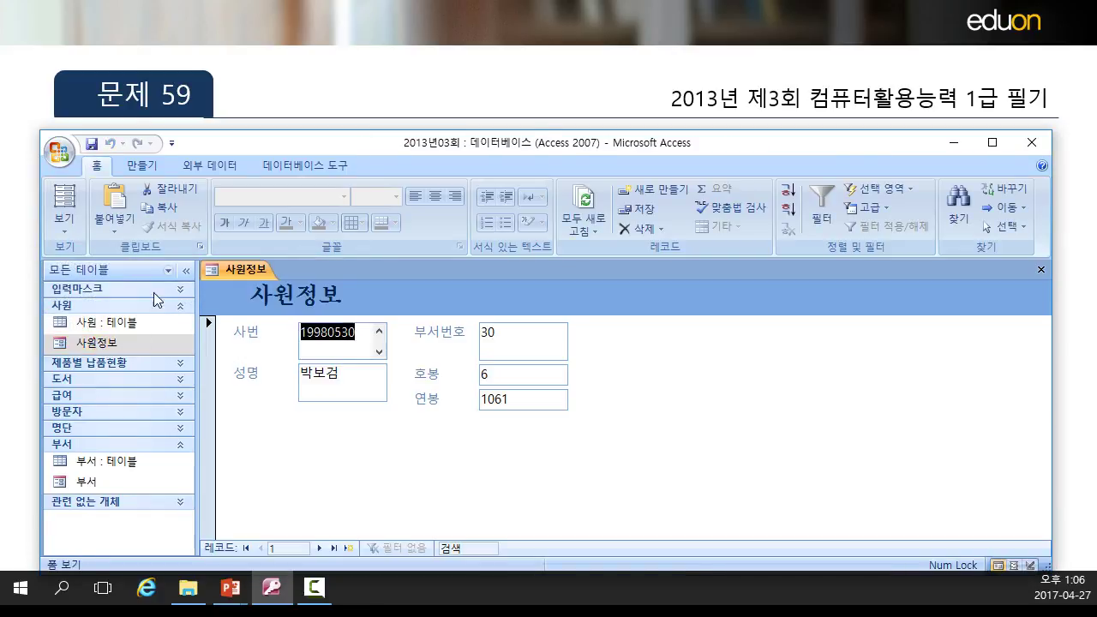
left_click(64, 227)
left_click(94, 341)
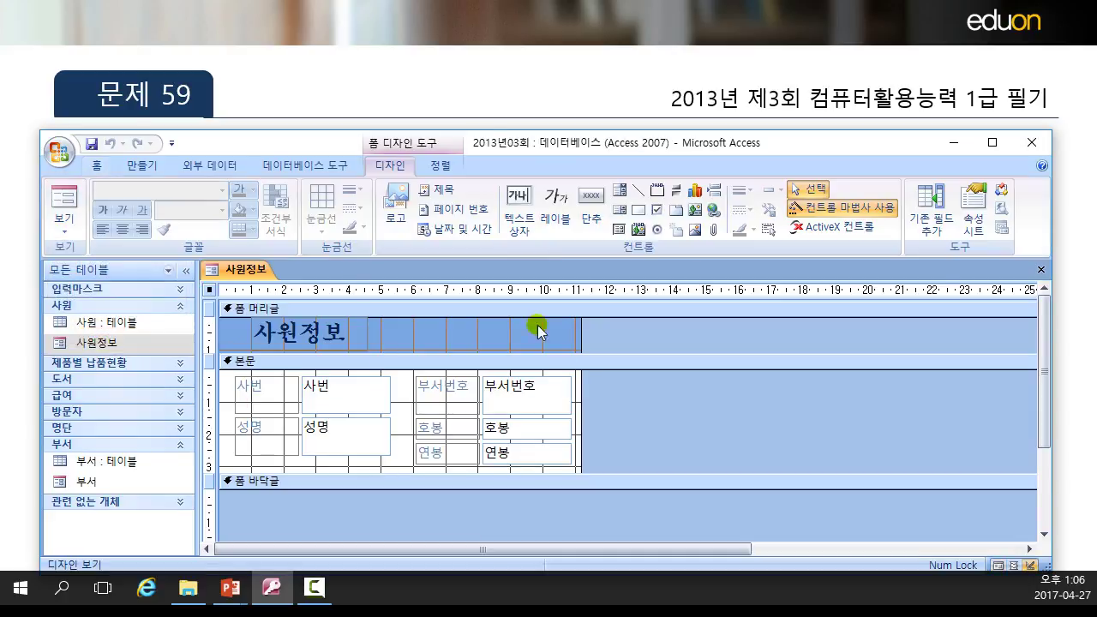
left_click_drag(591, 473, 588, 480)
left_click_drag(582, 416, 655, 414)
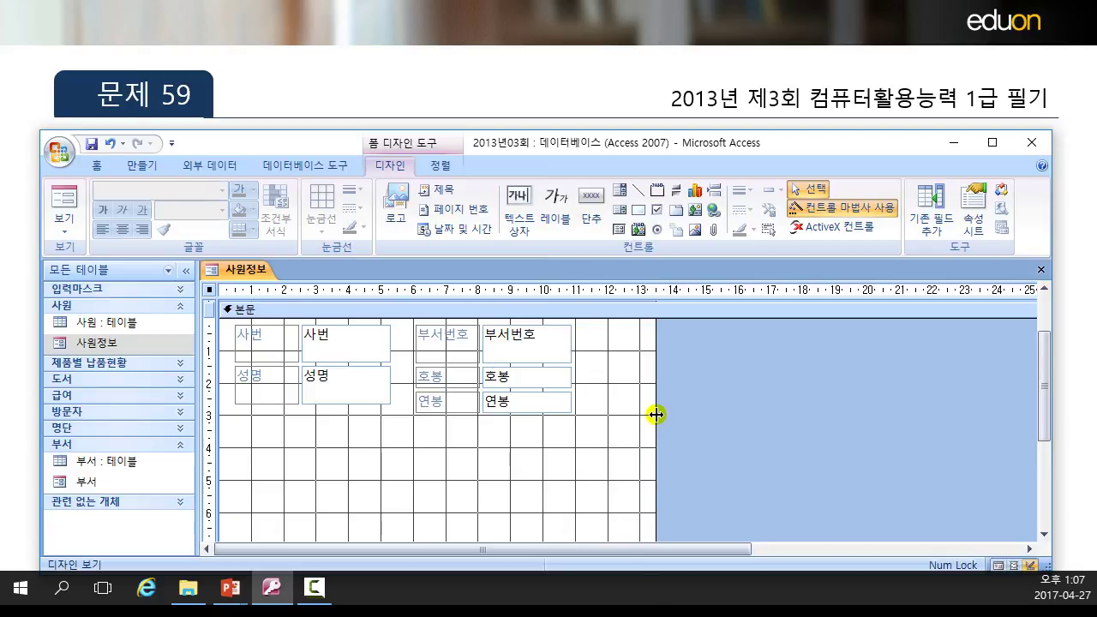
left_click(334, 451)
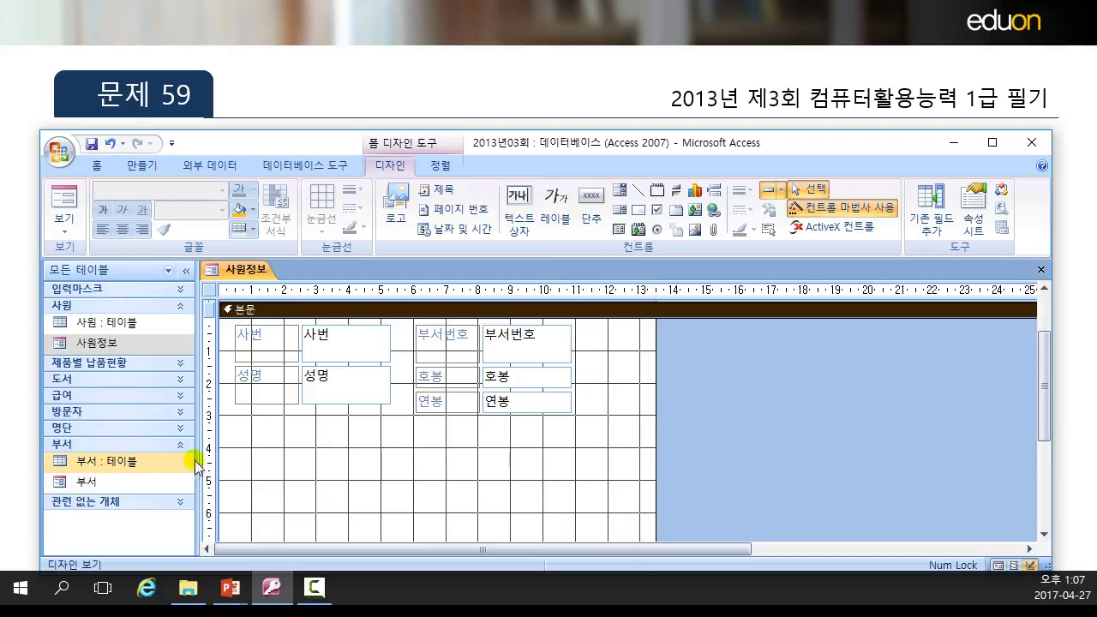
Step: Insert a subform below the employee fields of the 사원정보 form, using the existing 부서 form linked by 부서번호
left_click(618, 230)
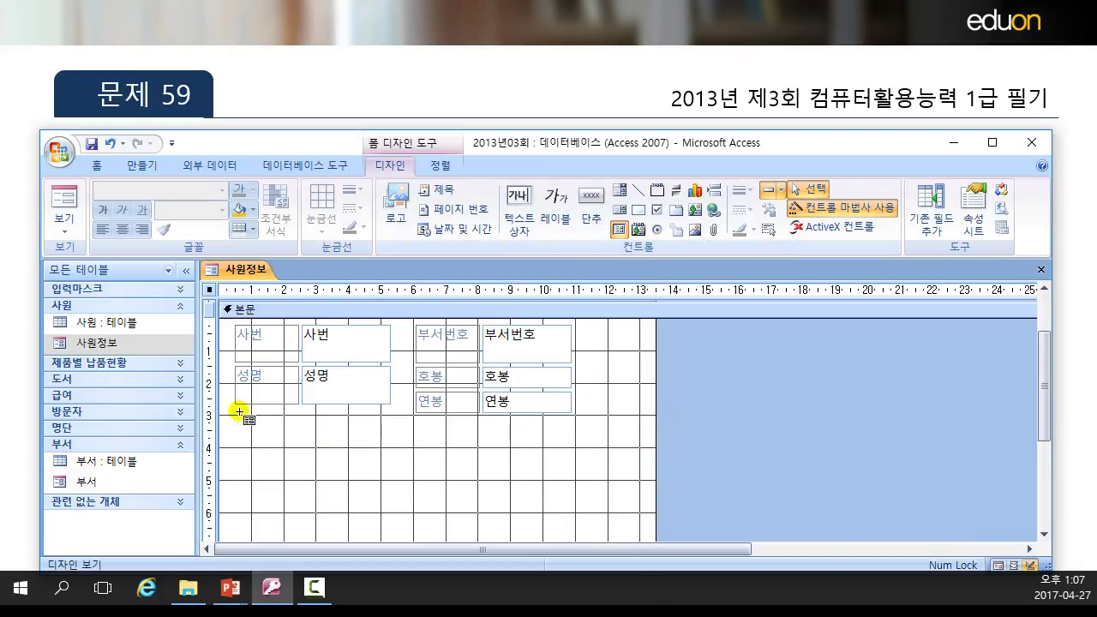
left_click_drag(243, 422, 550, 529)
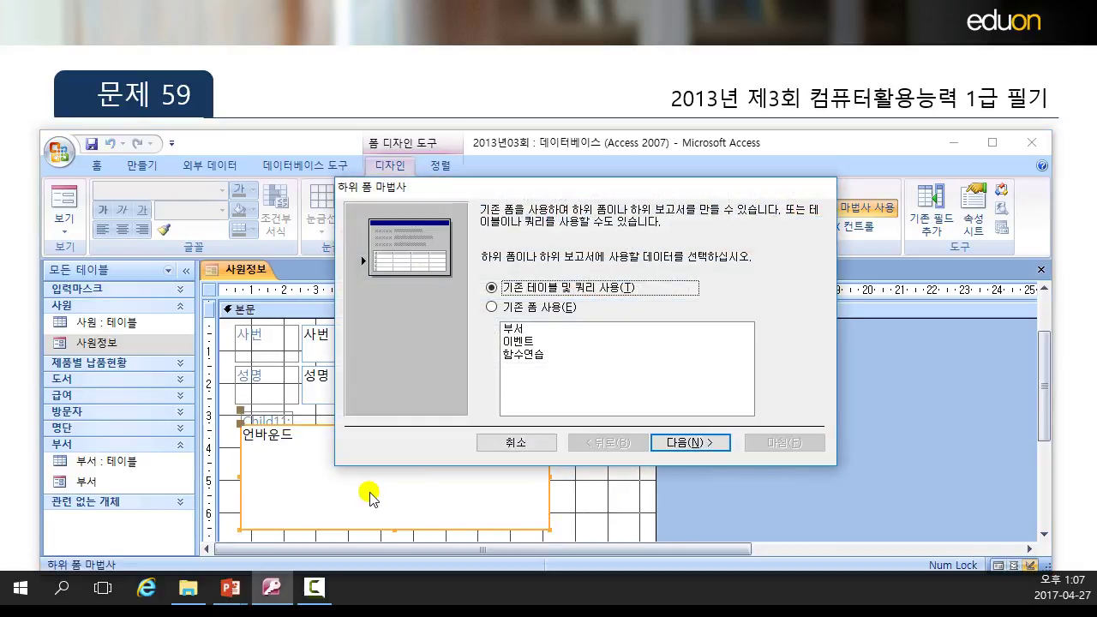
left_click(520, 310)
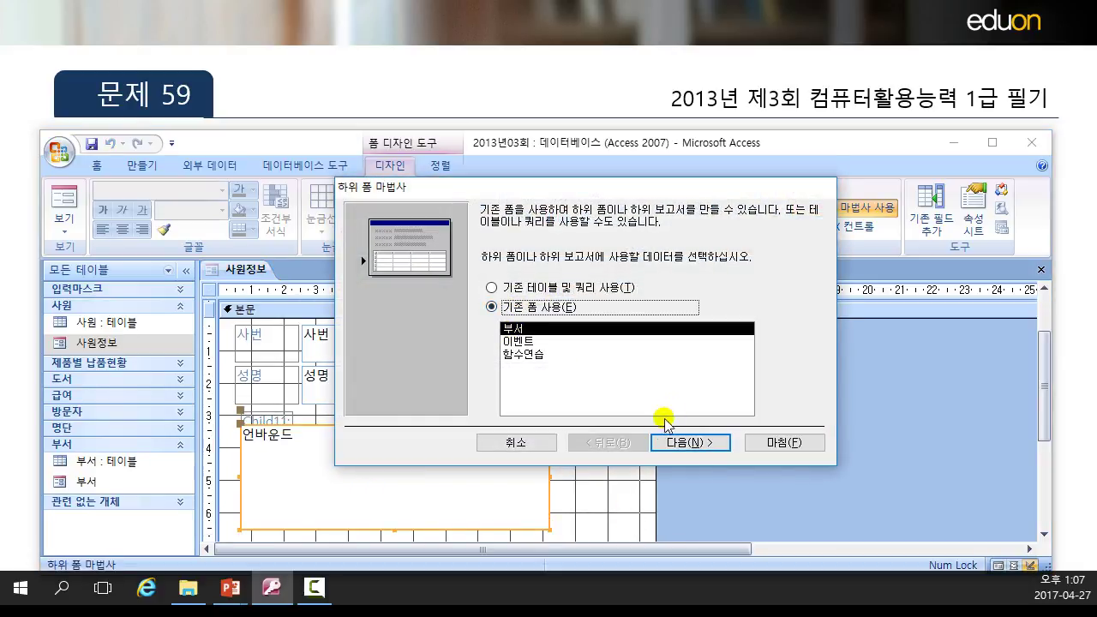
left_click(694, 443)
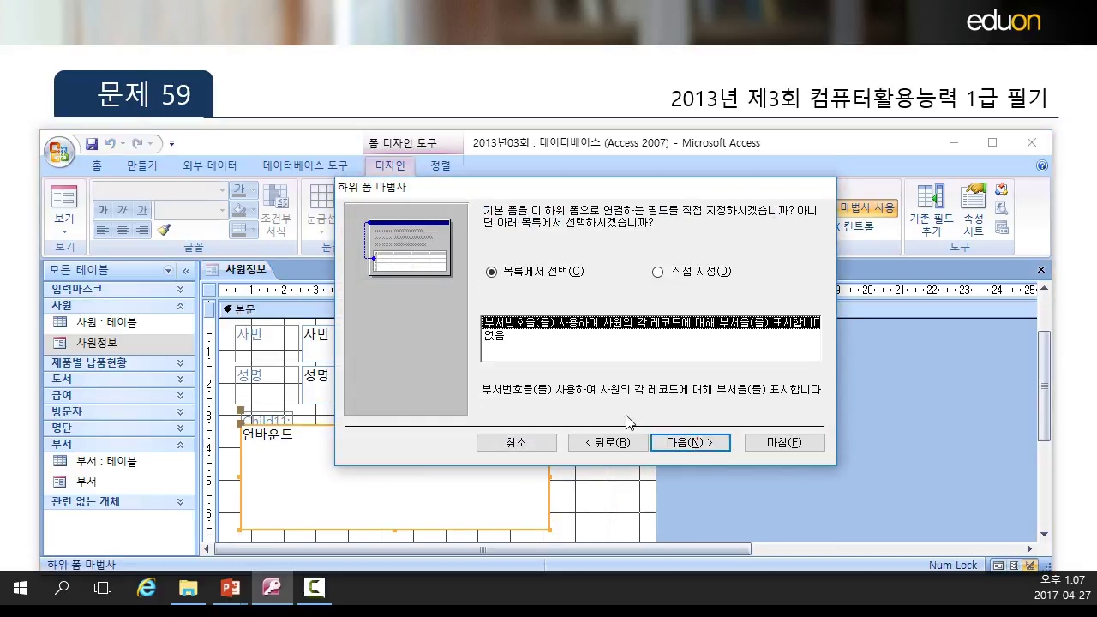
left_click(691, 443)
left_click(785, 443)
Step: Show the 사원정보 form in Form view and browse to the third employee record, checking the department data in the subform
left_click(68, 191)
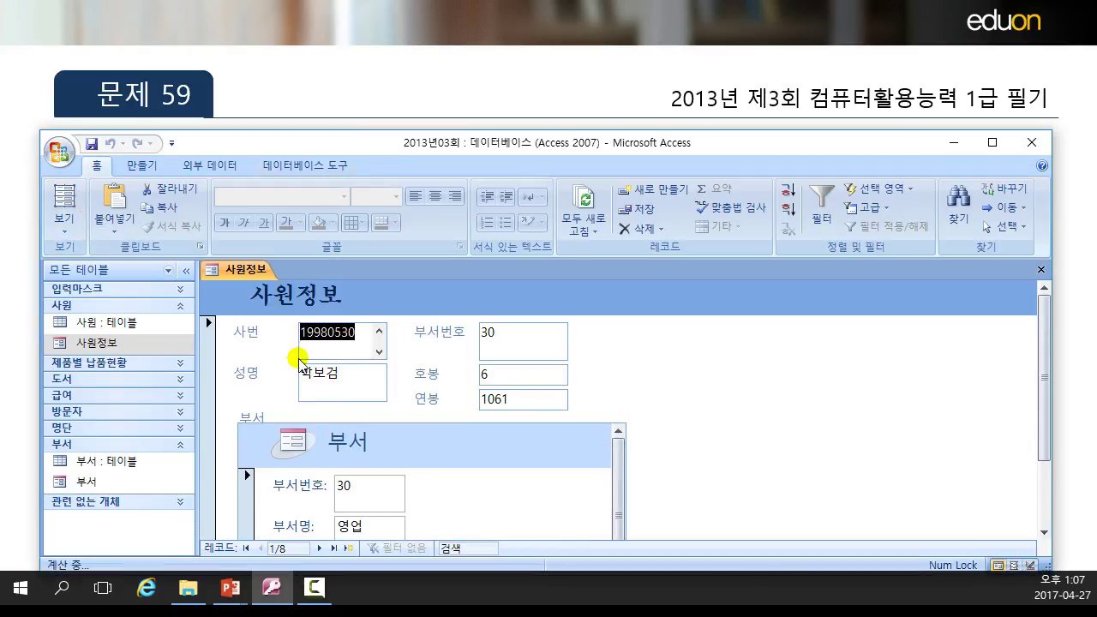
mouse_move(1039, 428)
left_mouse_down()
mouse_move(1047, 471)
mouse_move(1045, 445)
left_mouse_up()
scroll(674, 433, "up", 1)
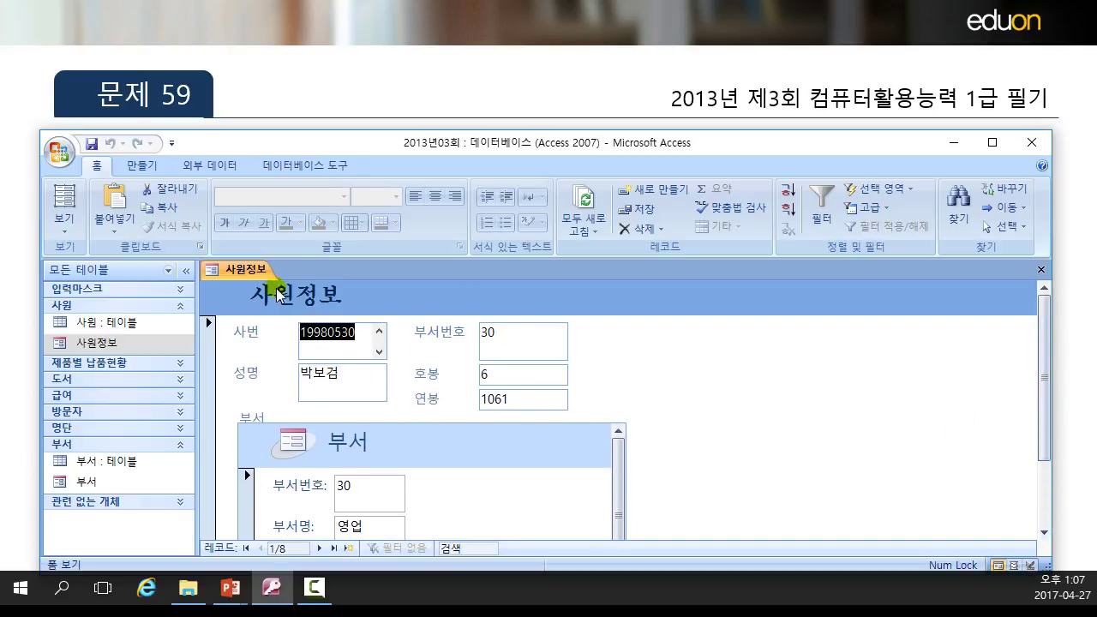
scroll(363, 529, "down", 1)
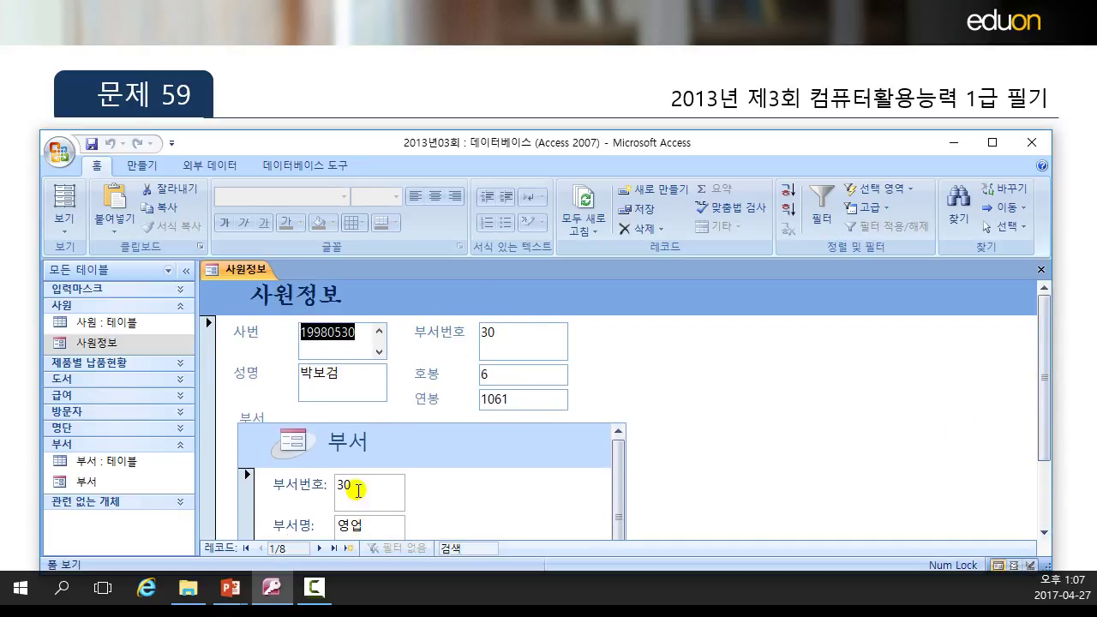
left_click(317, 548)
left_click(503, 505)
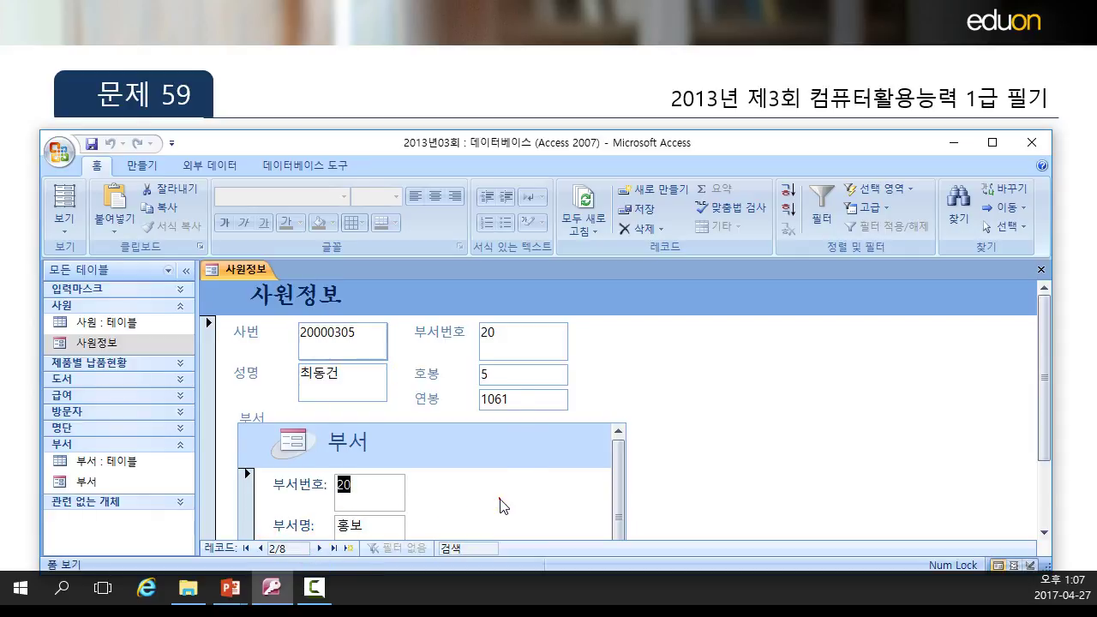
left_click(319, 548)
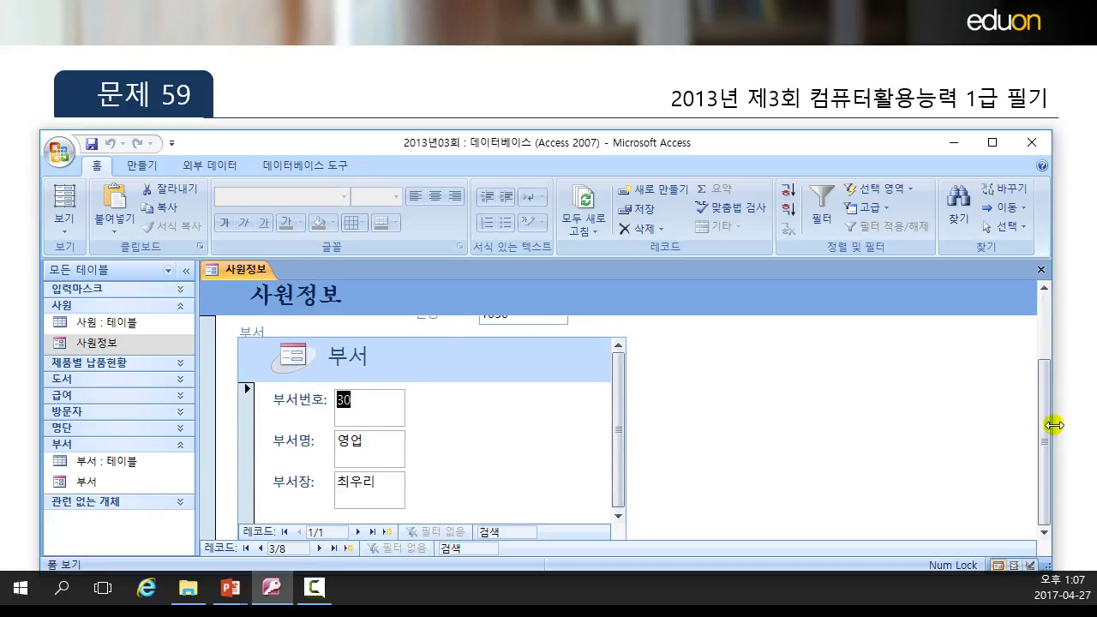
left_click_drag(1046, 442, 901, 313)
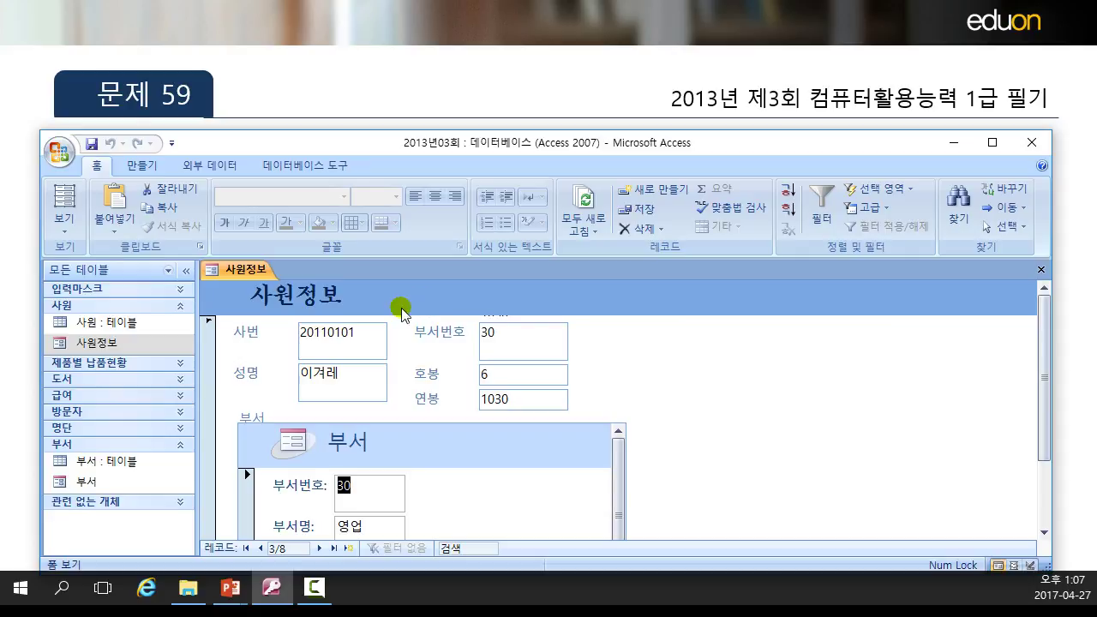
Step: Compare the 사번 and 성명 fields with the department subform, go back to record 2 and browse forward to record 6
left_click(250, 334)
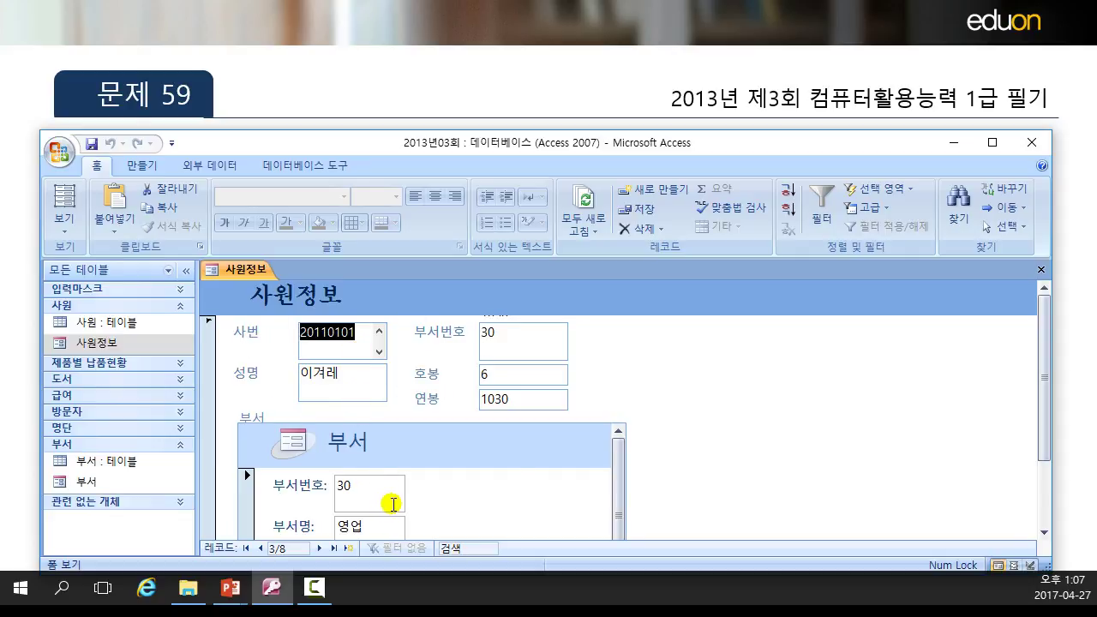
left_click(508, 494)
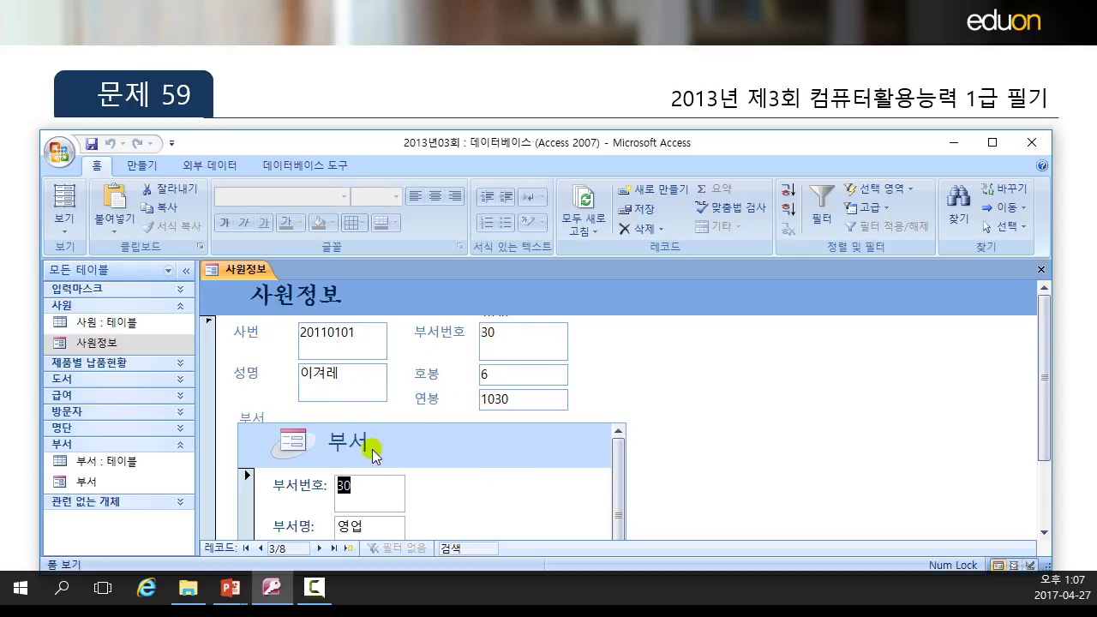
left_click(242, 373)
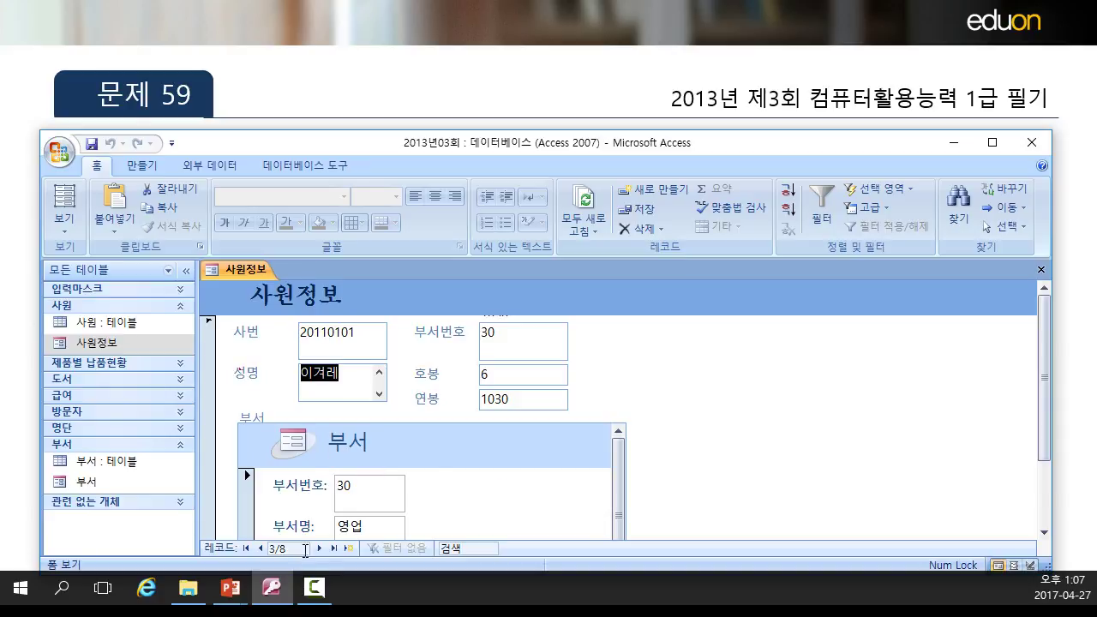
left_click(260, 548)
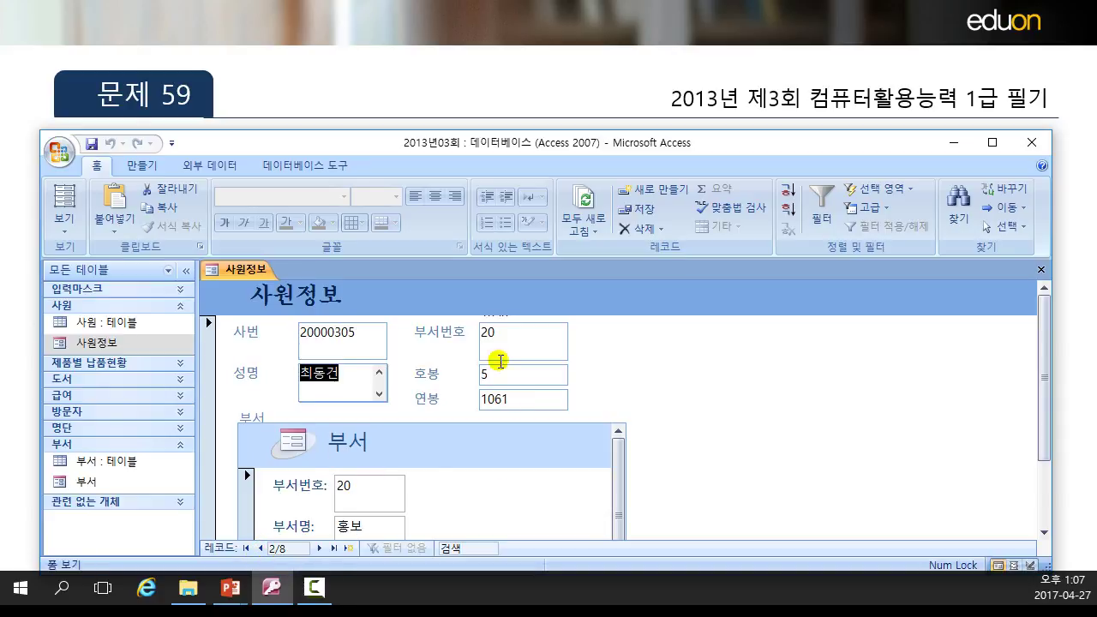
left_click(320, 548)
left_click(320, 548)
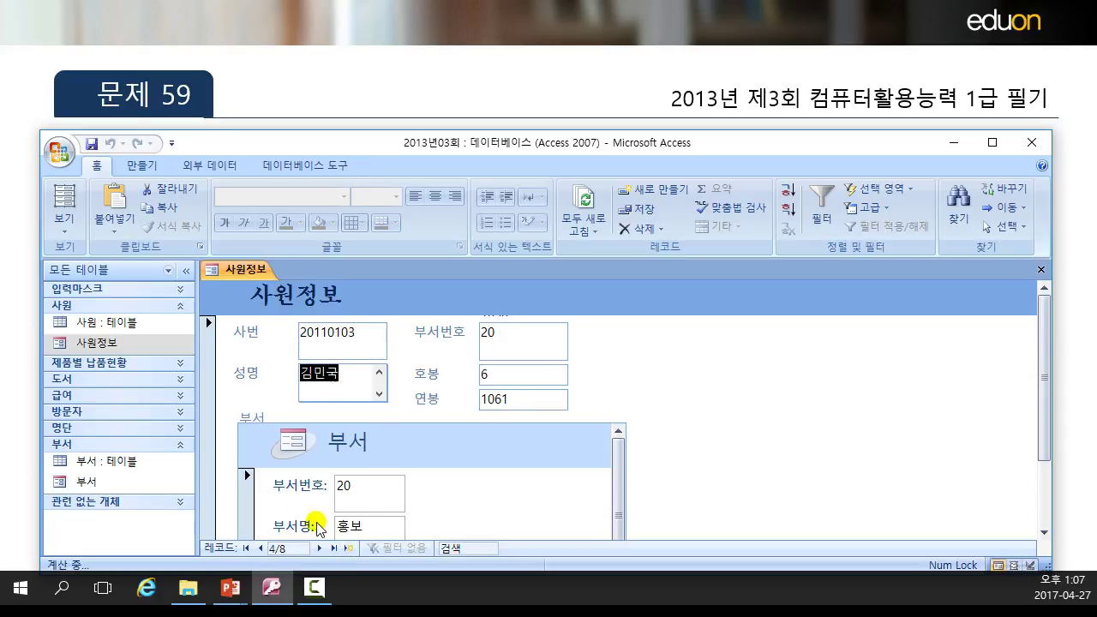
left_click(319, 548)
left_click(320, 548)
Step: Return the 사원정보 form to Design view and delete the 부서 subform together with its label
left_click(65, 229)
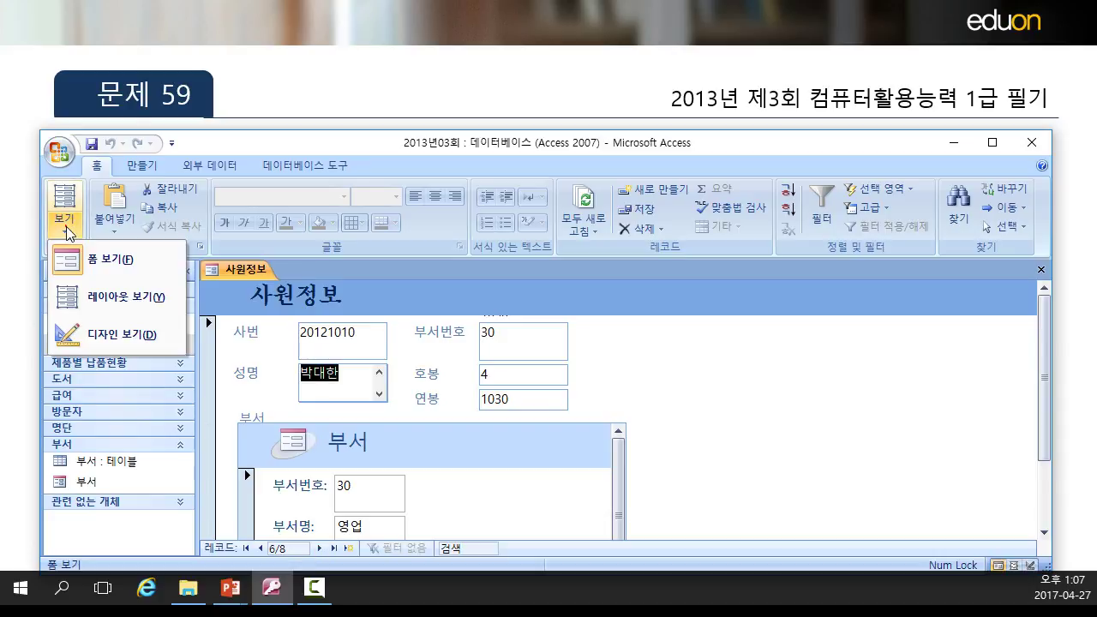
left_click(172, 336)
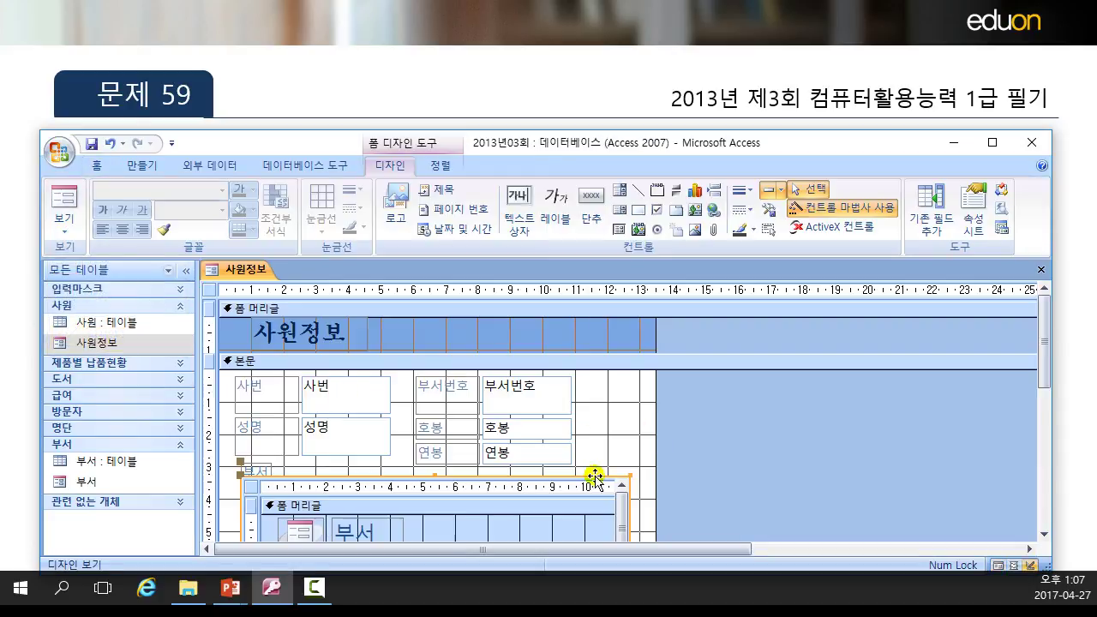
left_click(326, 470)
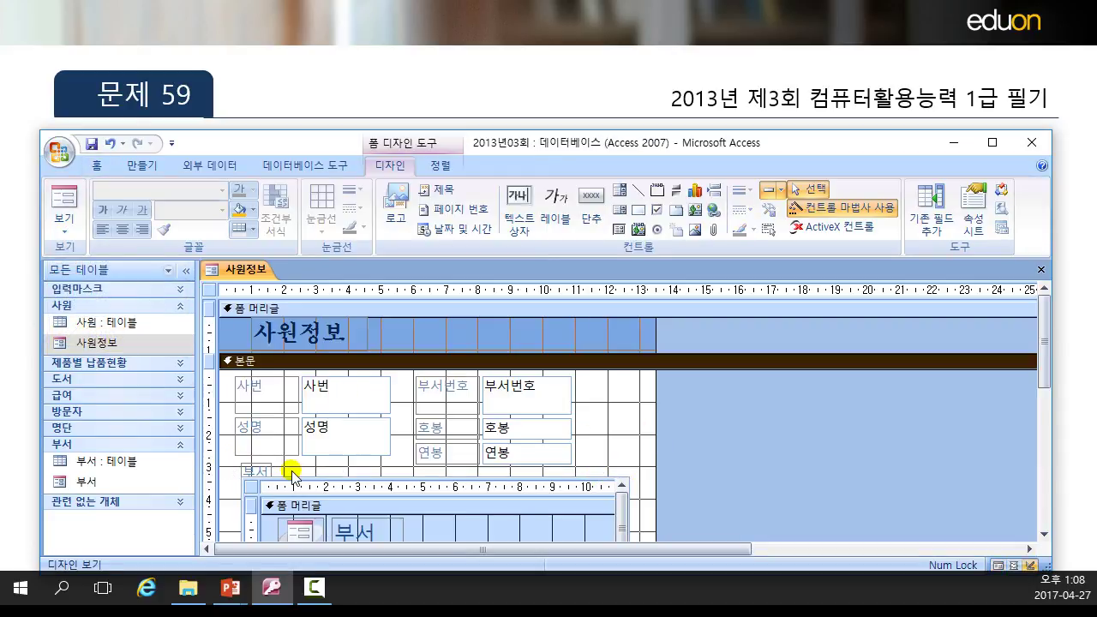
left_click(268, 471)
key("Delete")
left_click(317, 481)
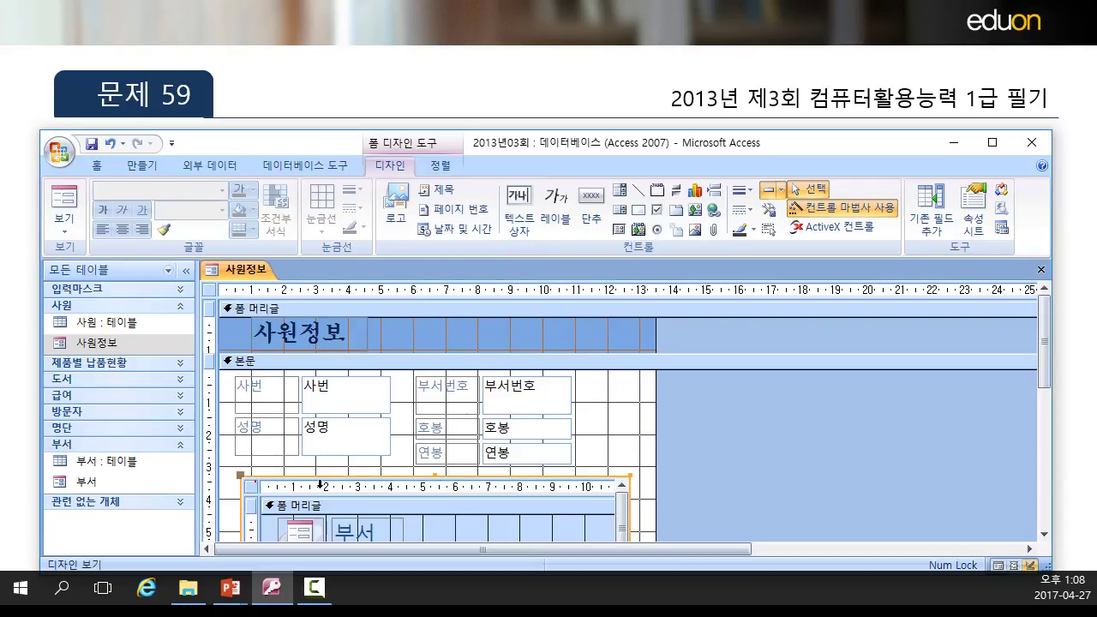
key("Delete")
Step: Shrink the detail section to just below the 연봉 field and narrow the form to about 11.7 cm
scroll(668, 497, "down", 1)
scroll(666, 492, "down", 3)
left_click(508, 527)
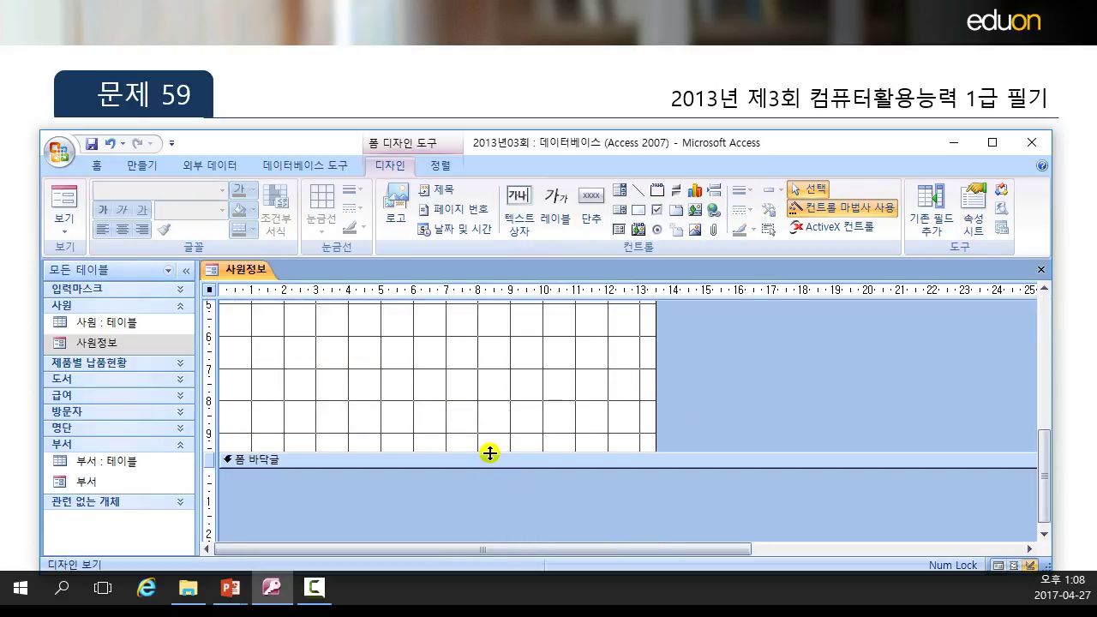
left_click_drag(488, 453, 488, 317)
scroll(486, 403, "up", 2)
left_click_drag(441, 451, 509, 376)
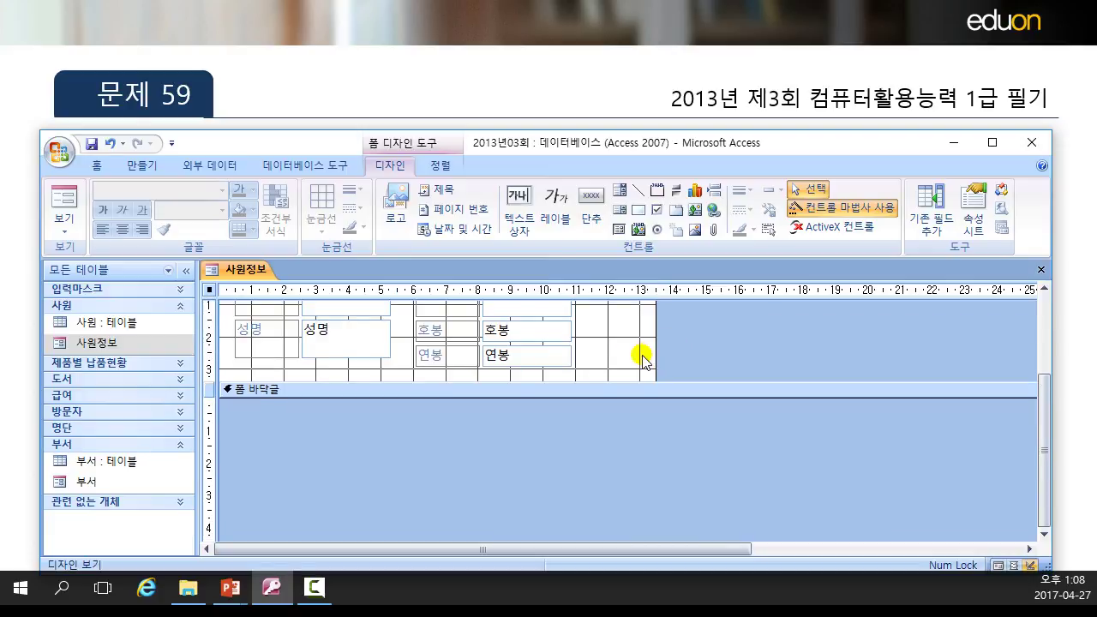
left_click_drag(654, 349, 599, 360)
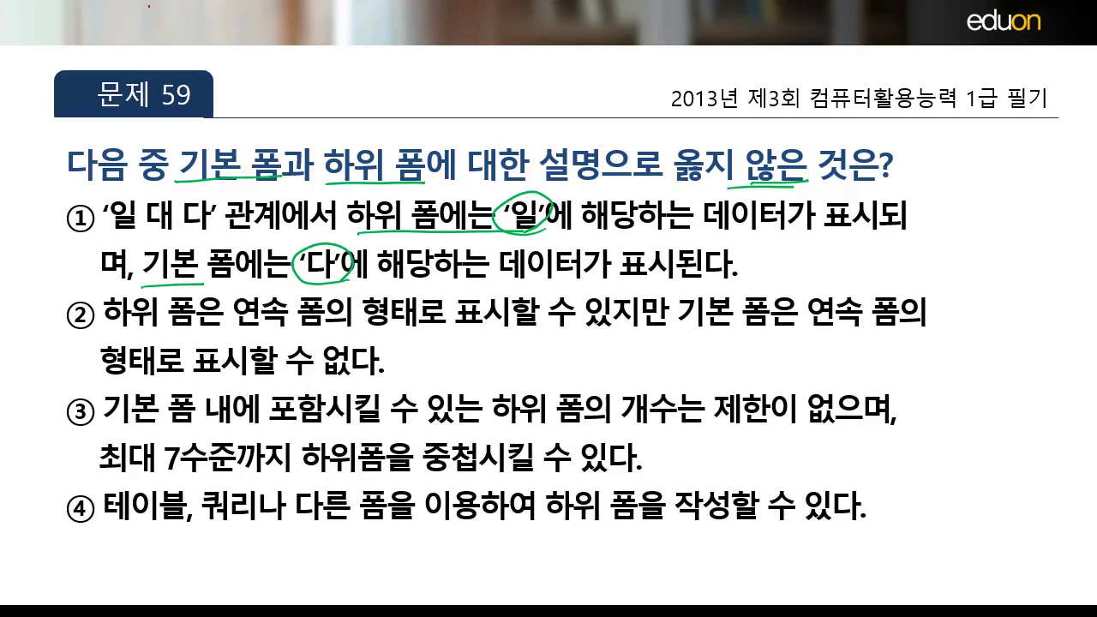
key("e")
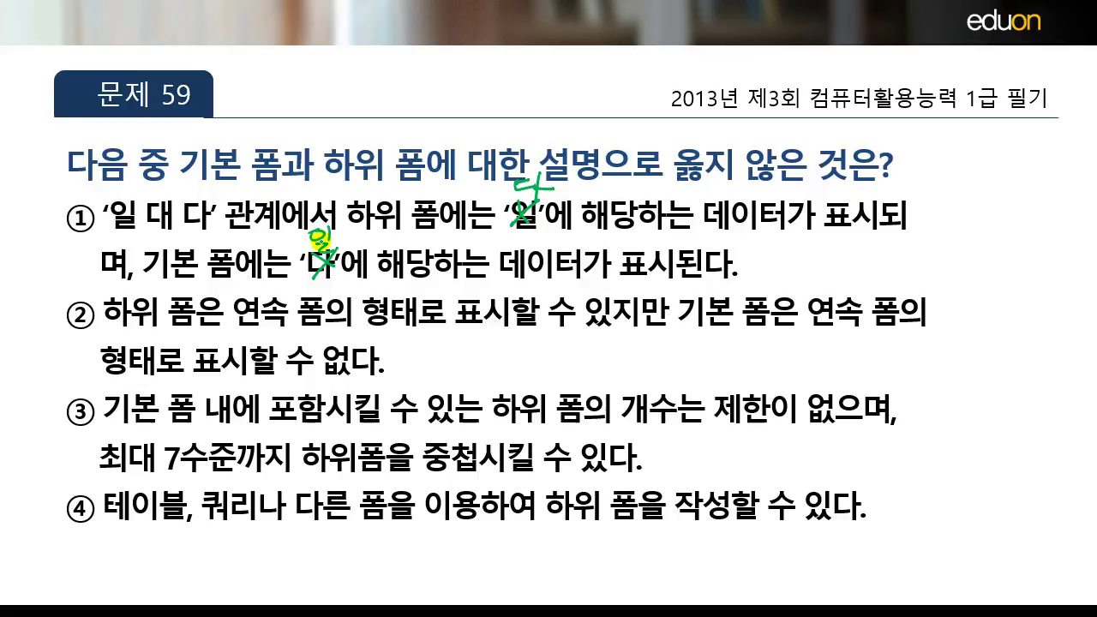
left_click_drag(752, 227, 751, 298)
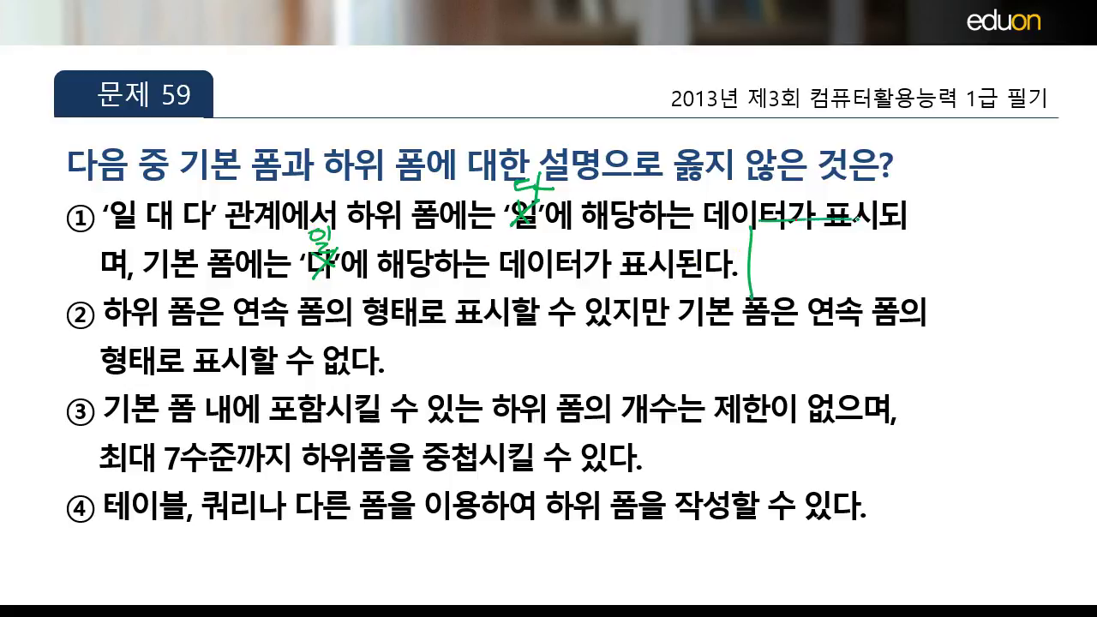
left_click_drag(812, 280, 754, 281)
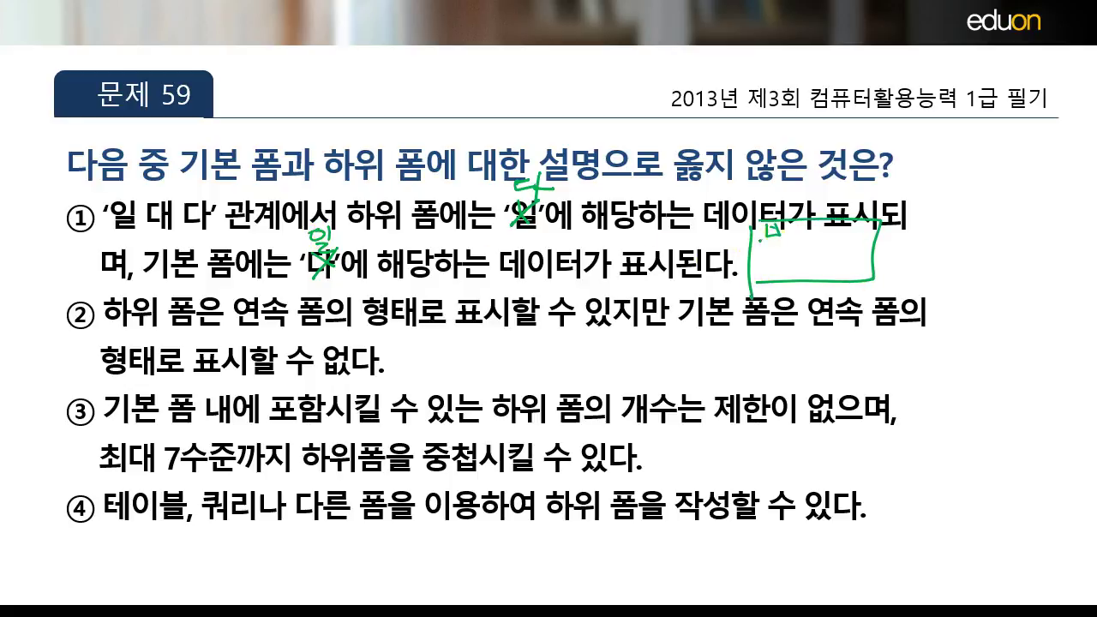
left_click_drag(799, 256, 801, 271)
left_click_drag(867, 241, 801, 239)
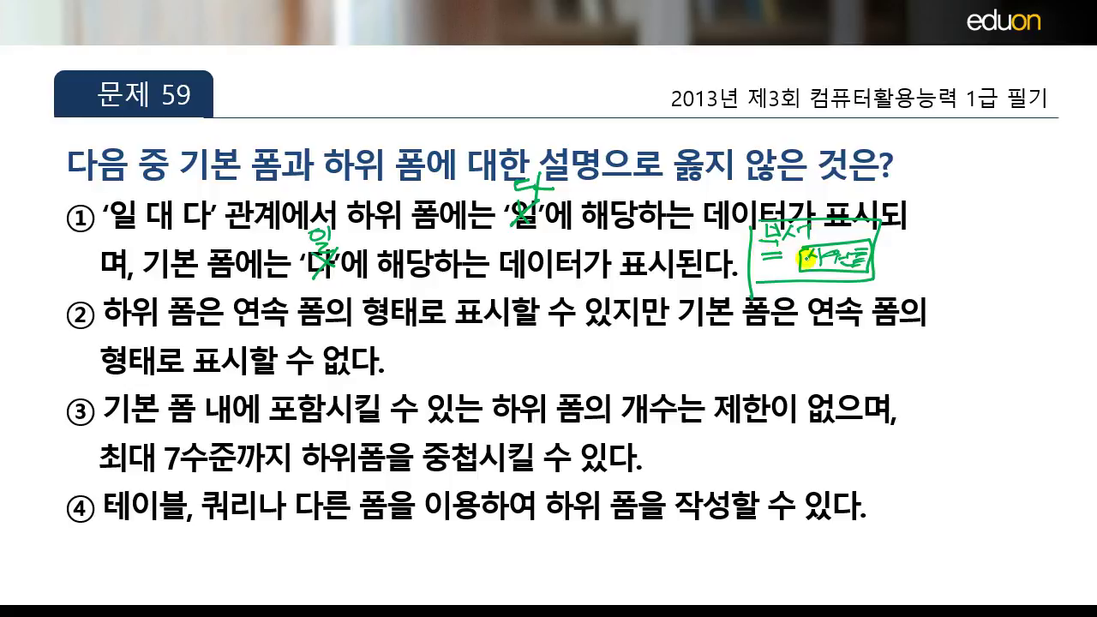
key("e")
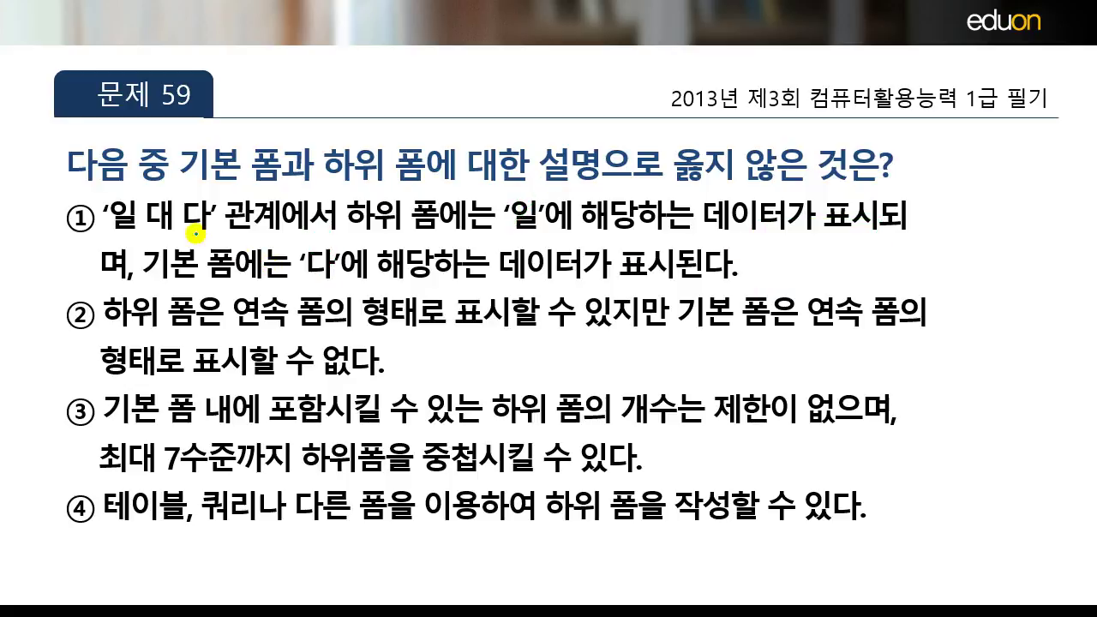
left_click_drag(69, 211, 107, 189)
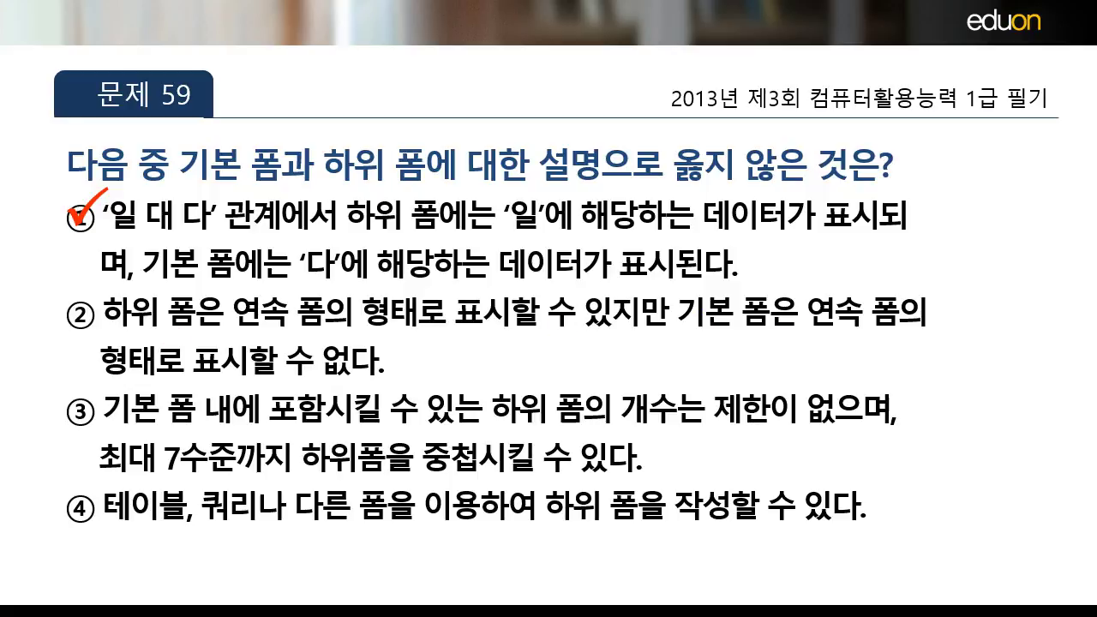
Step: Switch back to Access, preview the 사원정보 form in Form view and return it to Design view
key("alt+Tab")
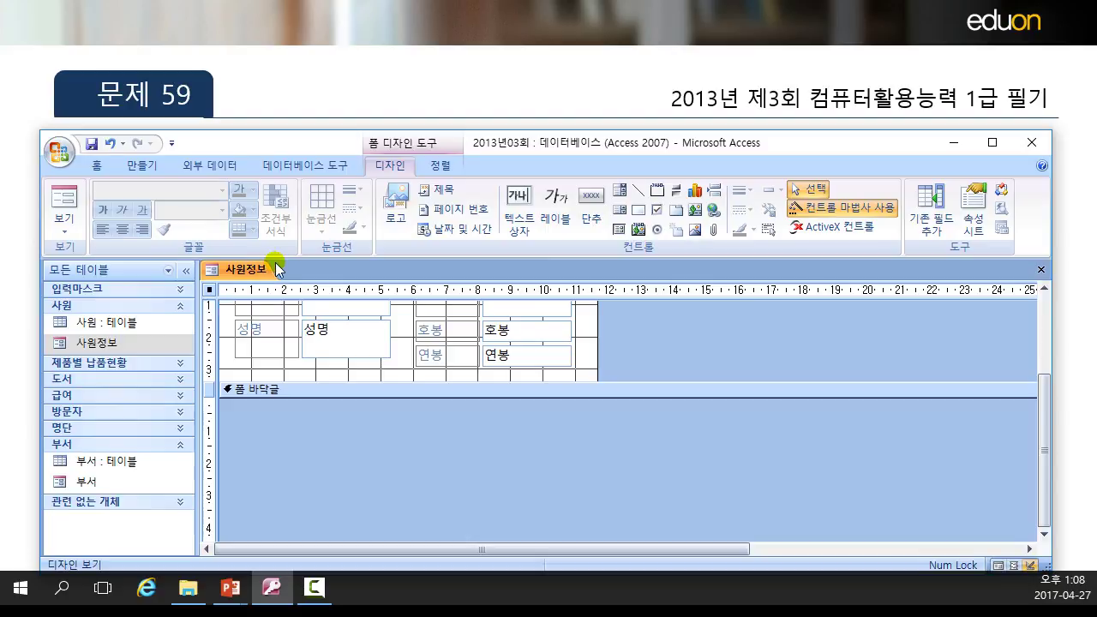
left_click(64, 227)
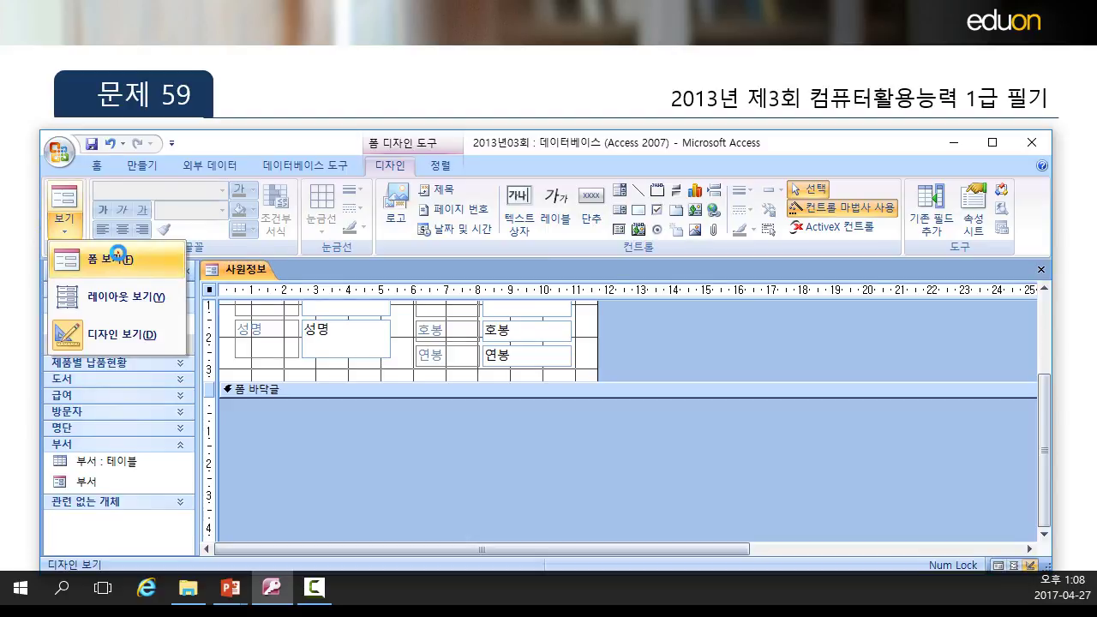
left_click(86, 253)
left_click(61, 227)
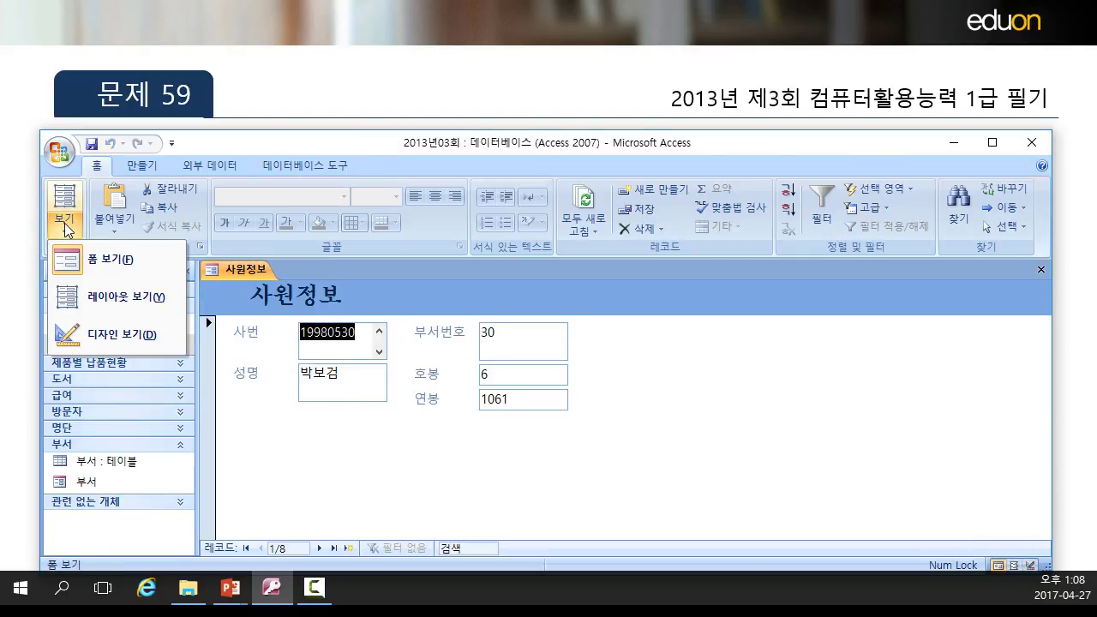
left_click(114, 341)
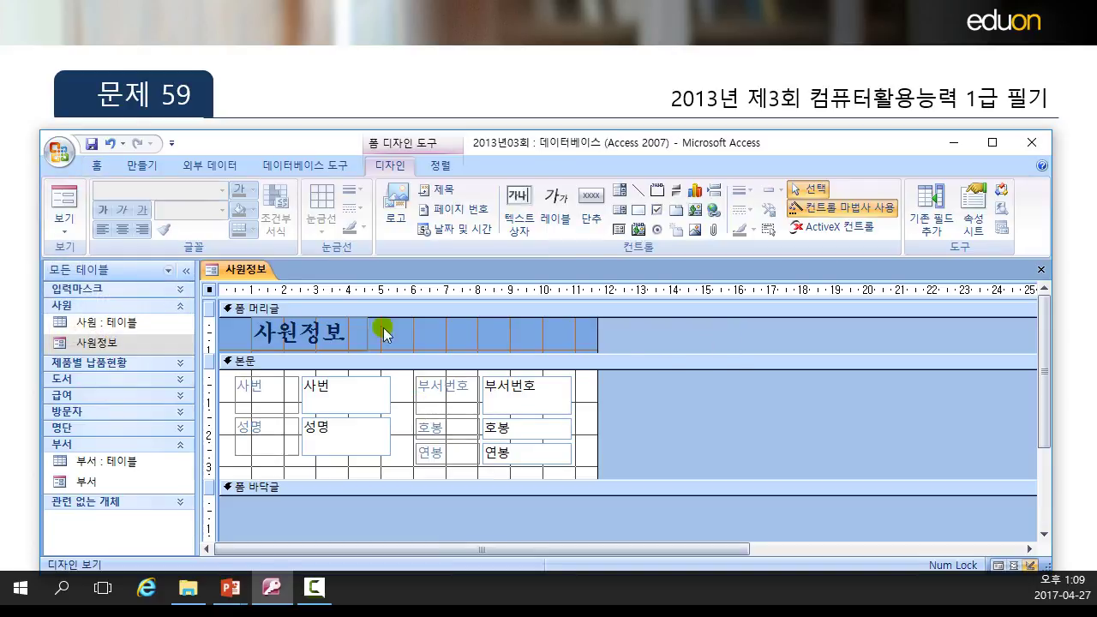
Step: Set the 사원정보 form's default view (기본 보기) to 연속 폼 and close the property sheet
right_click(611, 337)
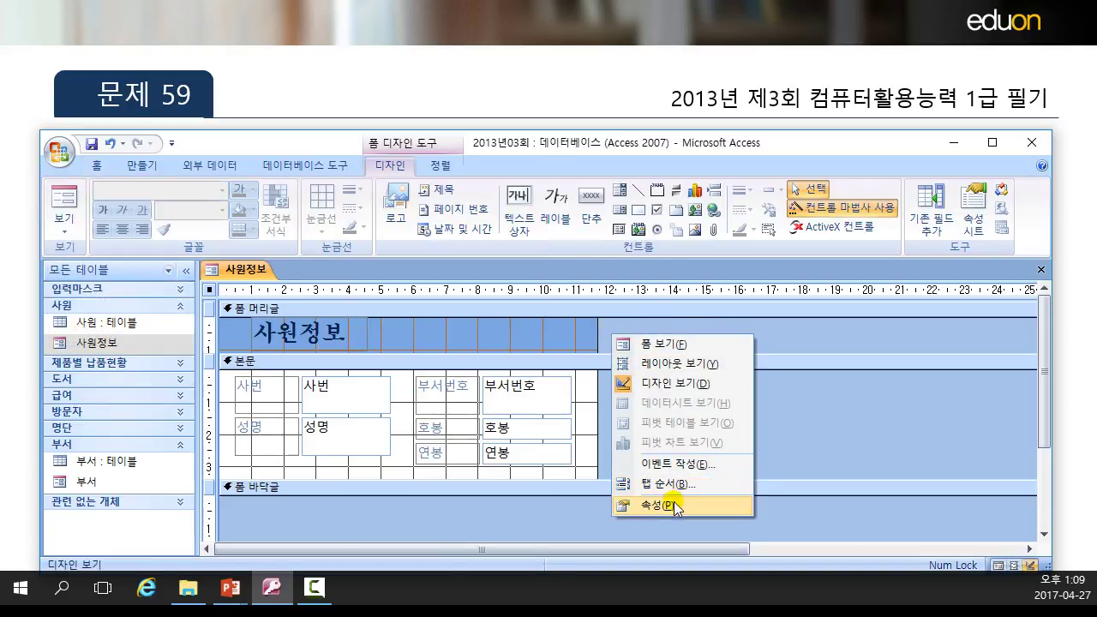
left_click(669, 509)
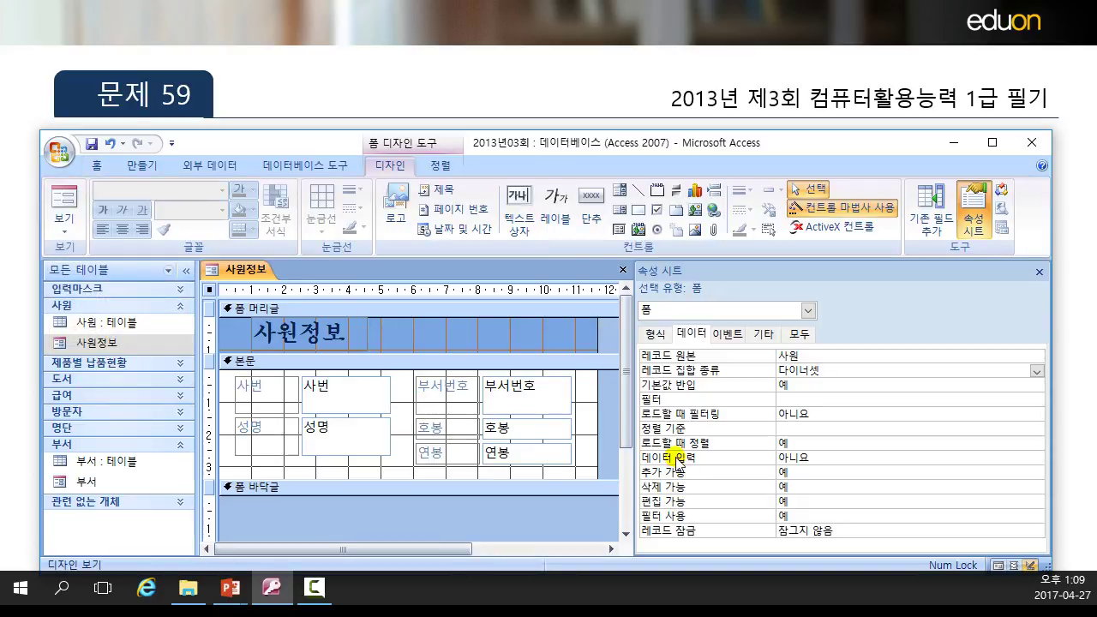
left_click(657, 336)
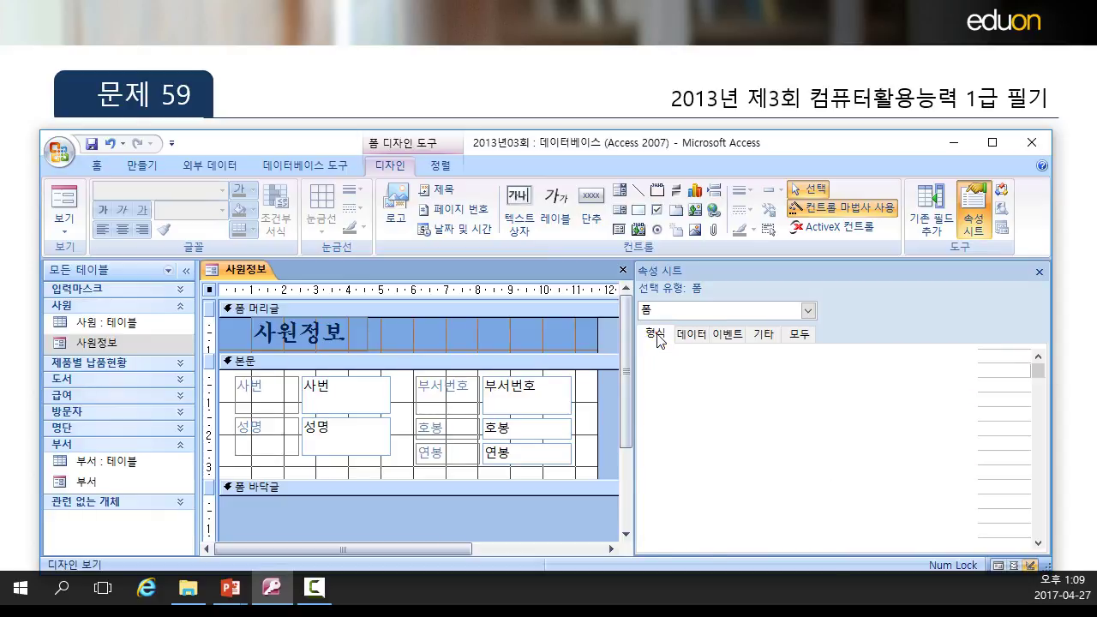
left_click(850, 374)
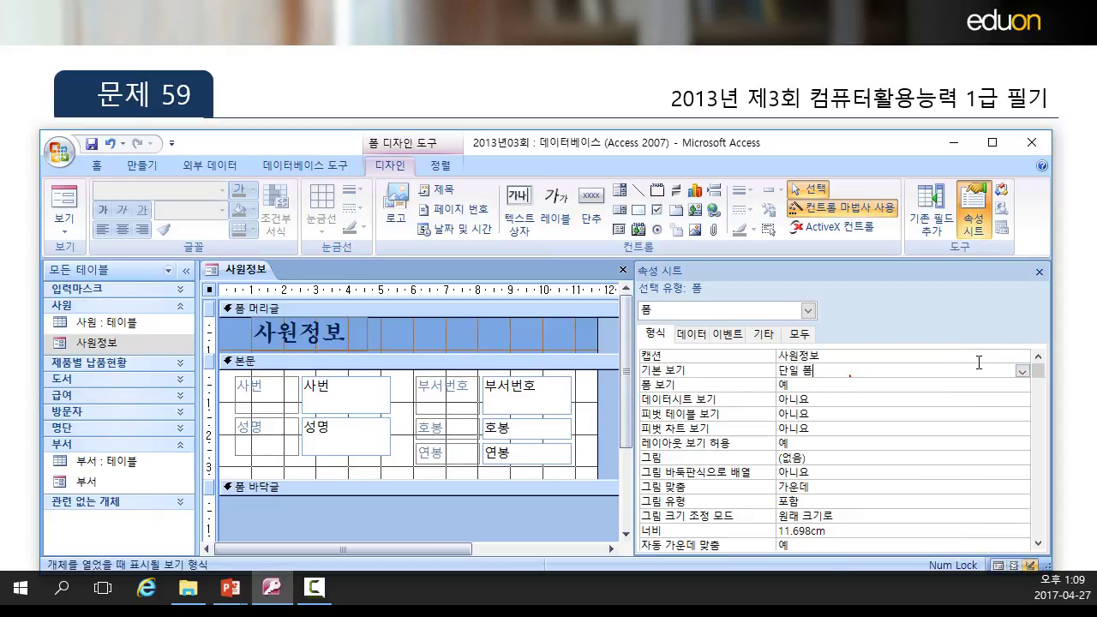
left_click(1021, 373)
left_click(882, 401)
left_click(1039, 272)
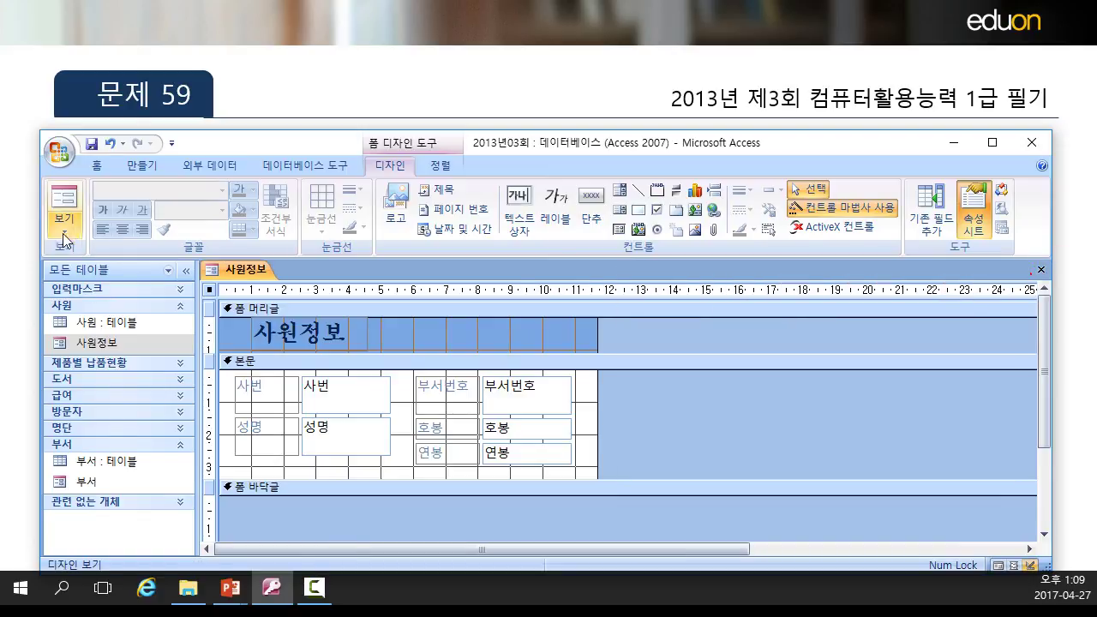
Step: Preview the 사원정보 form in Form view and browse forward to record 6
left_click(68, 205)
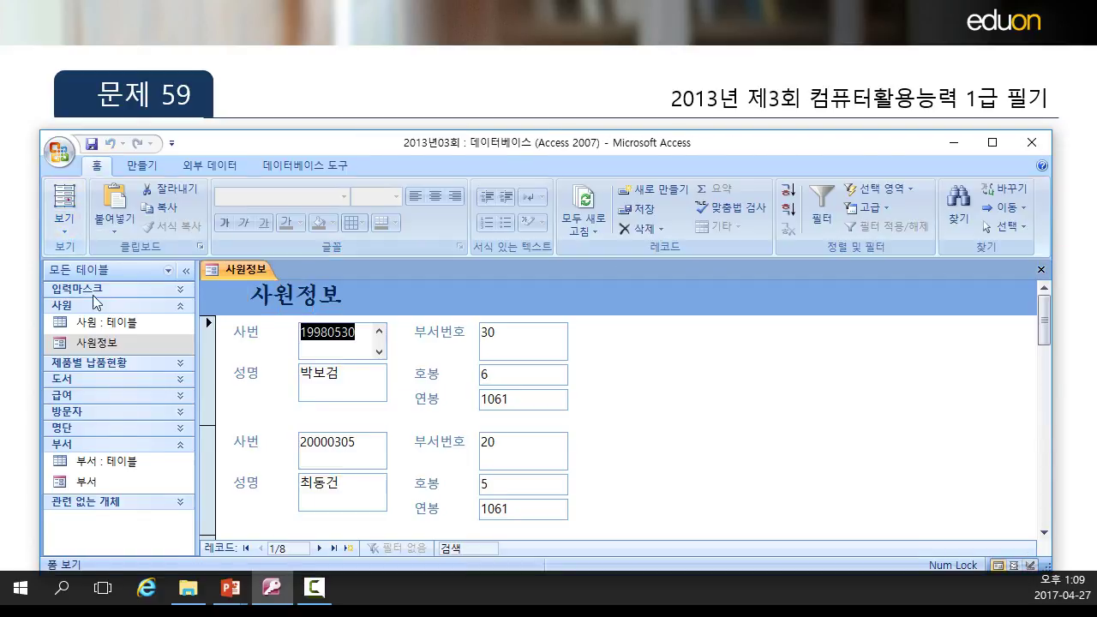
left_click(320, 548)
left_click(320, 548)
left_click(320, 549)
left_click(320, 548)
left_click(319, 549)
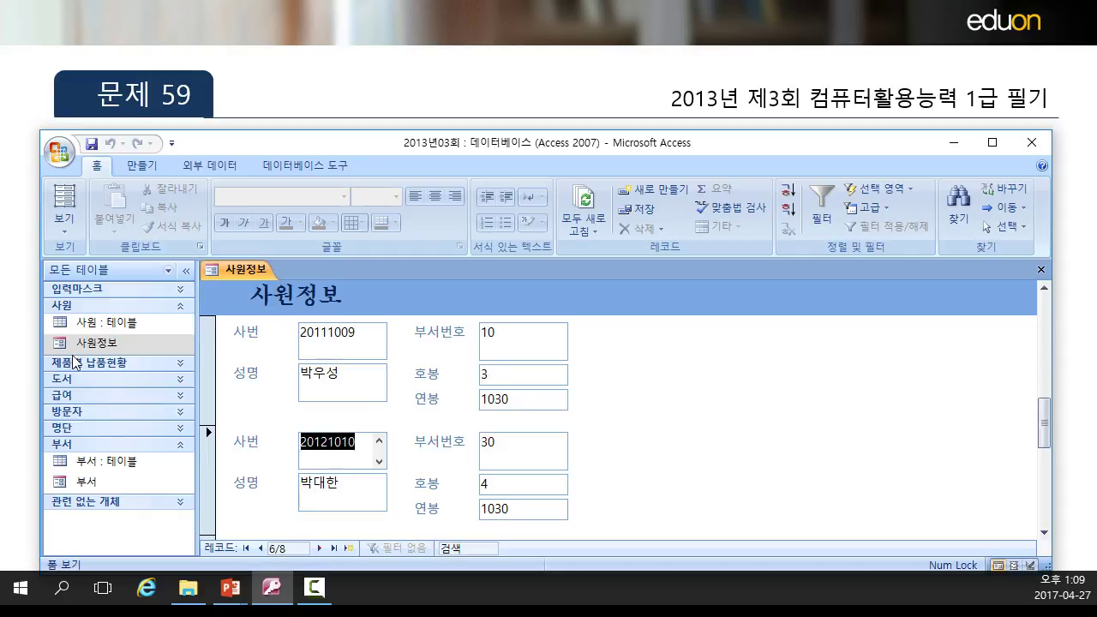
Step: Return the 사원정보 form to Design view, save it and close it
left_click(64, 230)
left_click(111, 334)
right_click(242, 275)
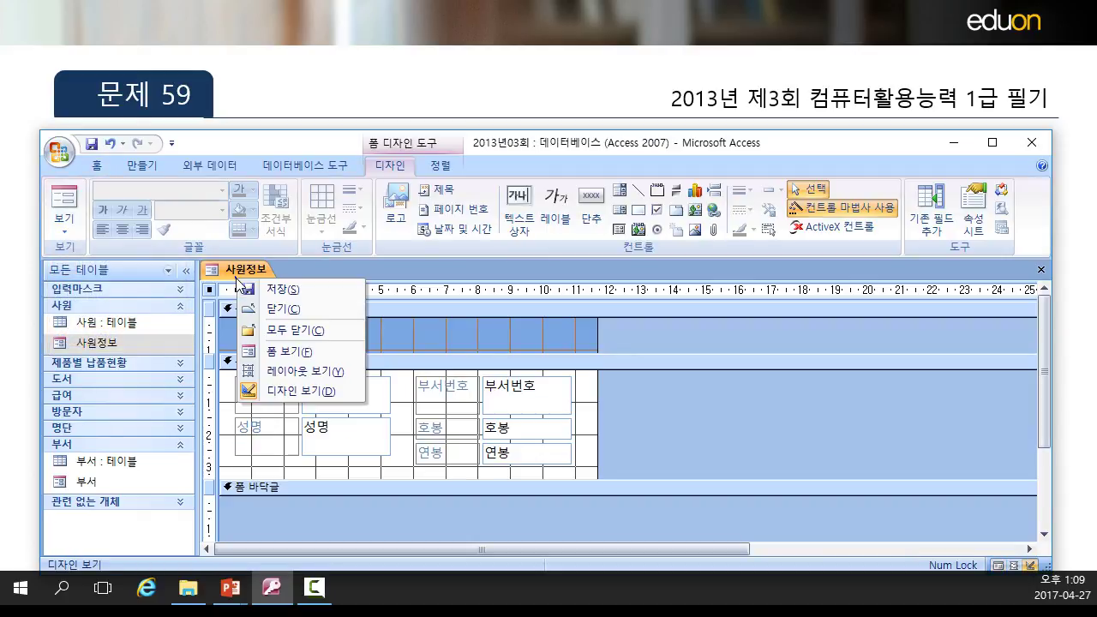
left_click(282, 290)
right_click(241, 269)
left_click(279, 309)
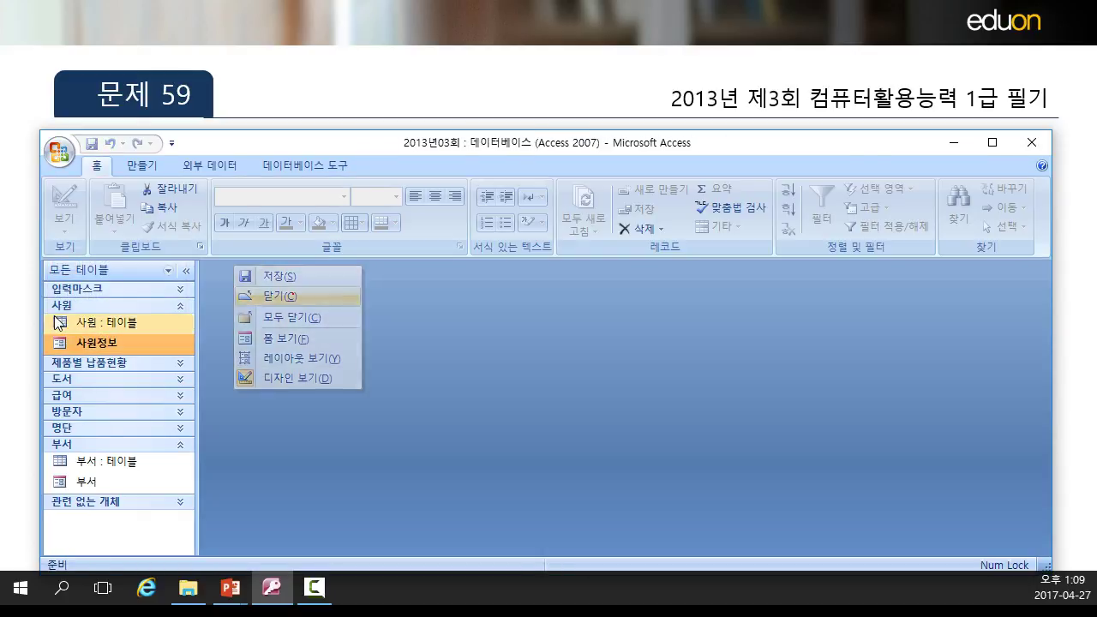
Step: Open the 부서 form, switch it to Design view and set its default view (기본 보기) to 연속 폼
double_click(76, 481)
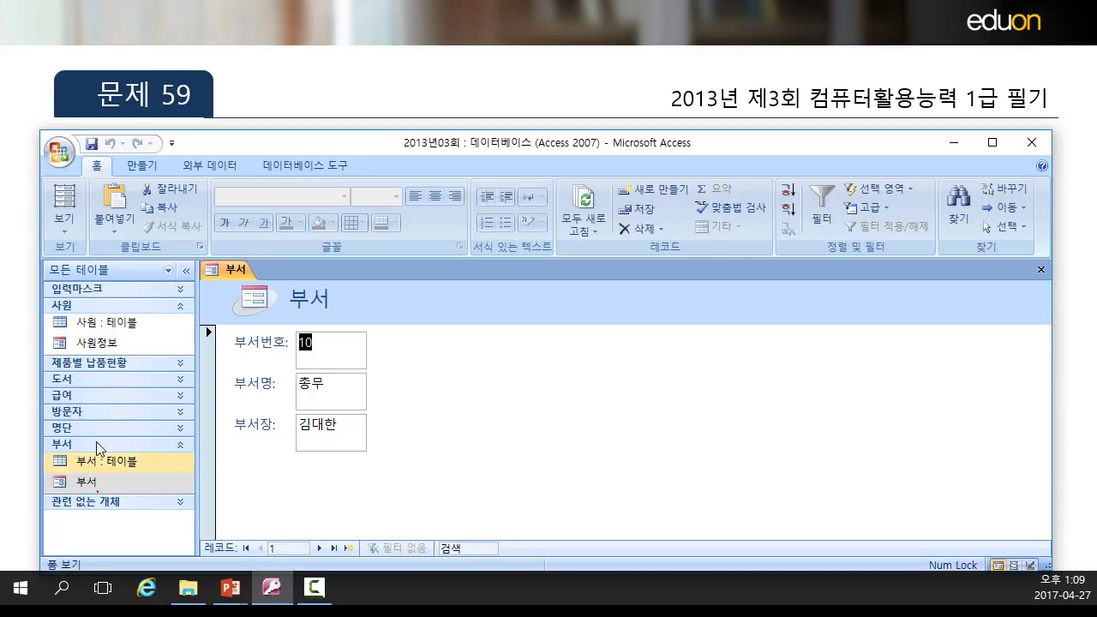
left_click(62, 247)
left_click(111, 334)
right_click(644, 334)
left_click(706, 507)
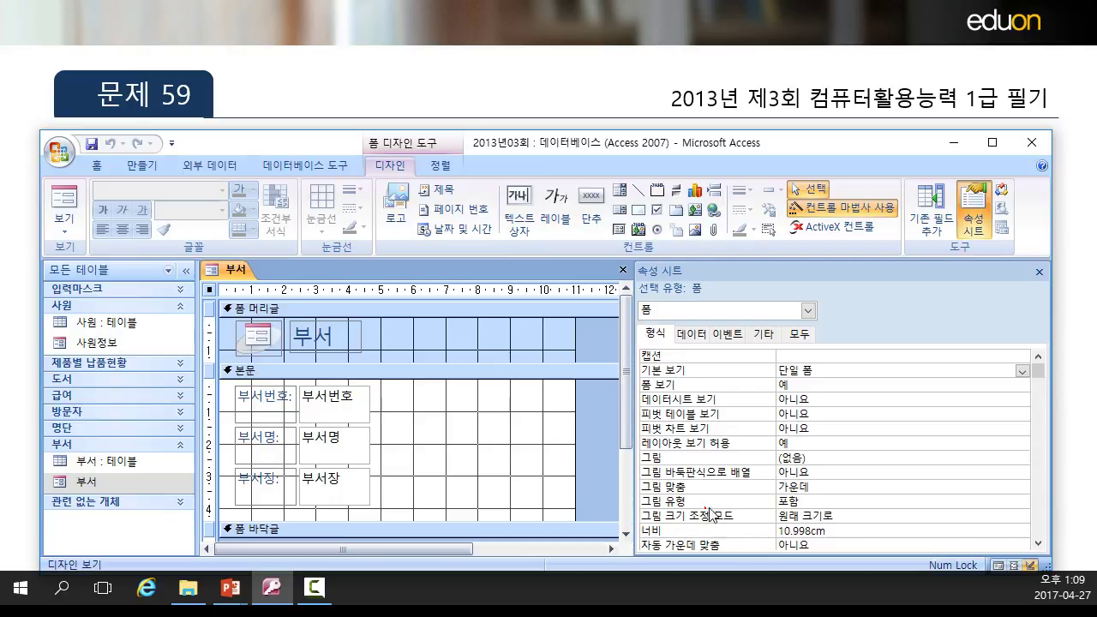
left_click(870, 371)
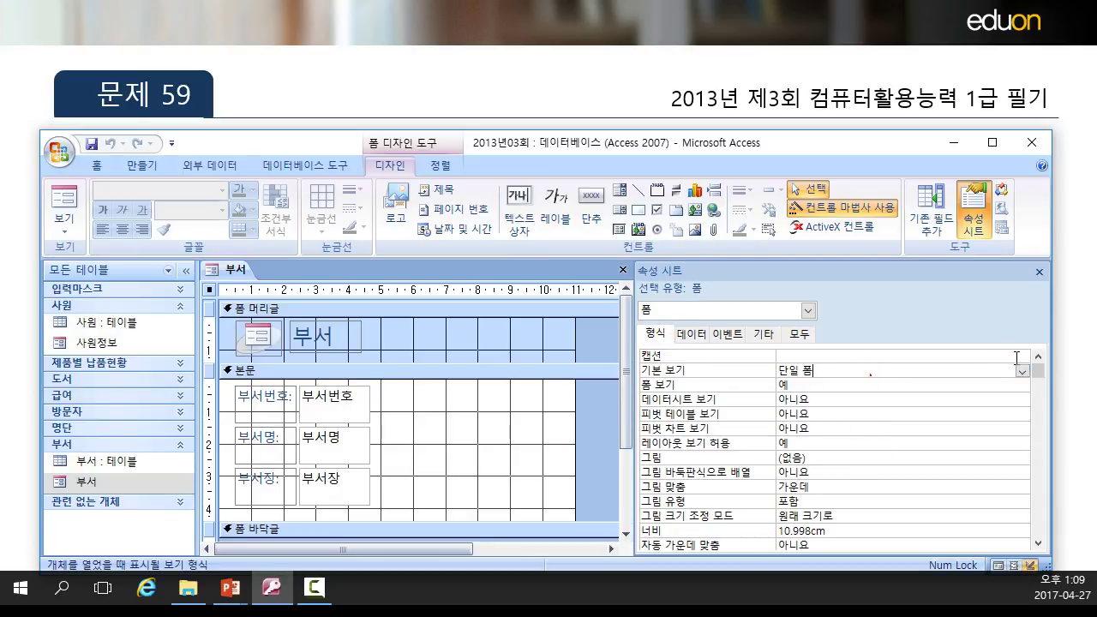
left_click(1022, 372)
left_click(874, 401)
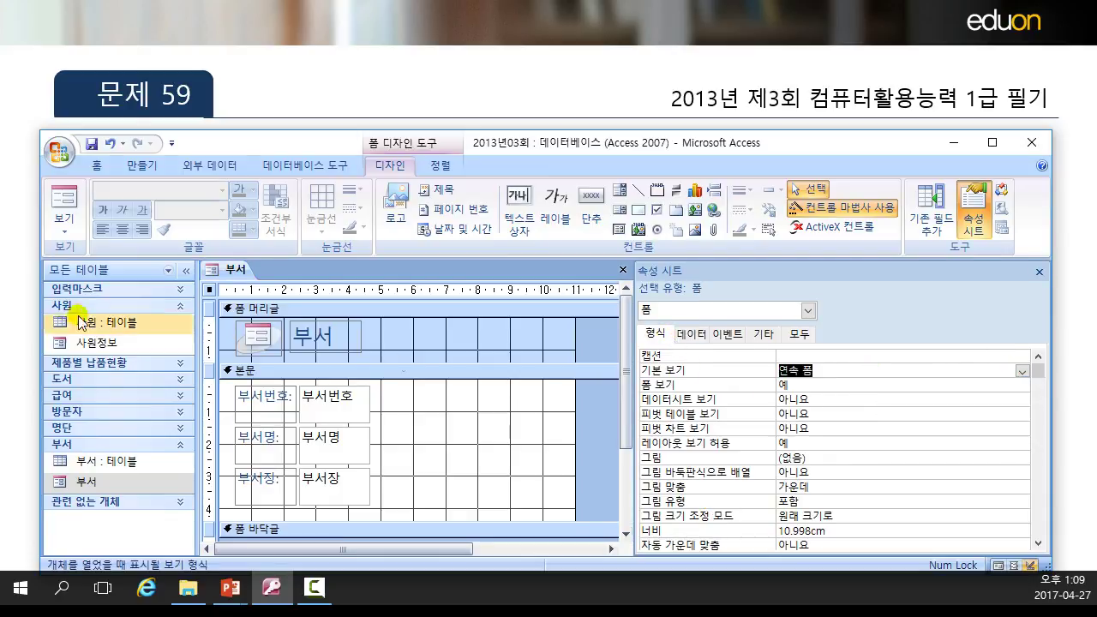
Step: Preview the 부서 form in Form view and return it to Design view
left_click(51, 198)
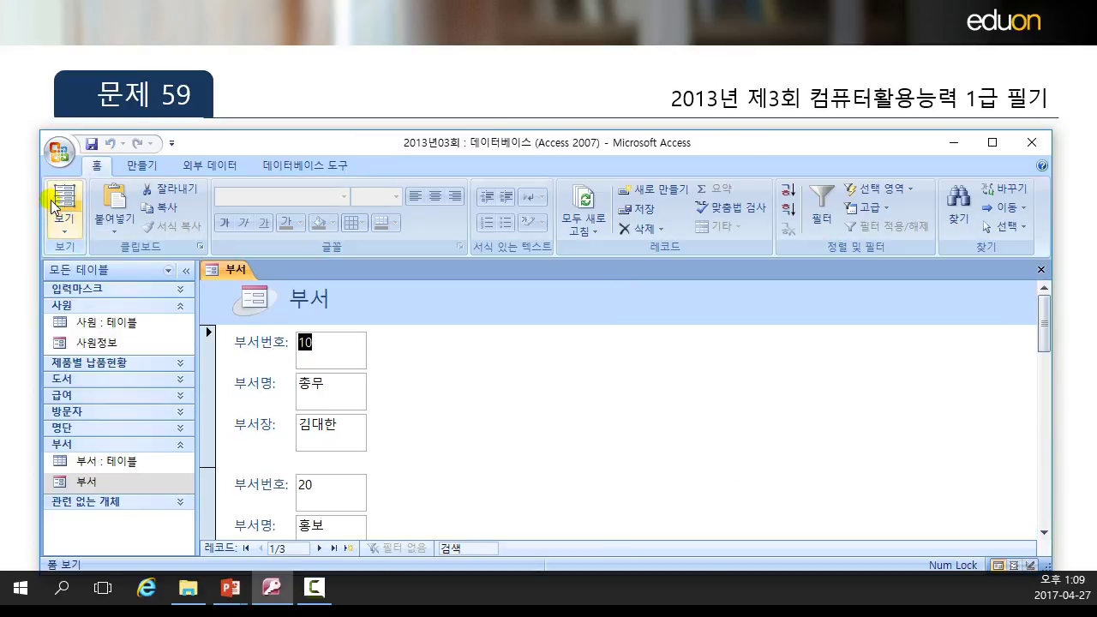
left_click(65, 225)
left_click(86, 334)
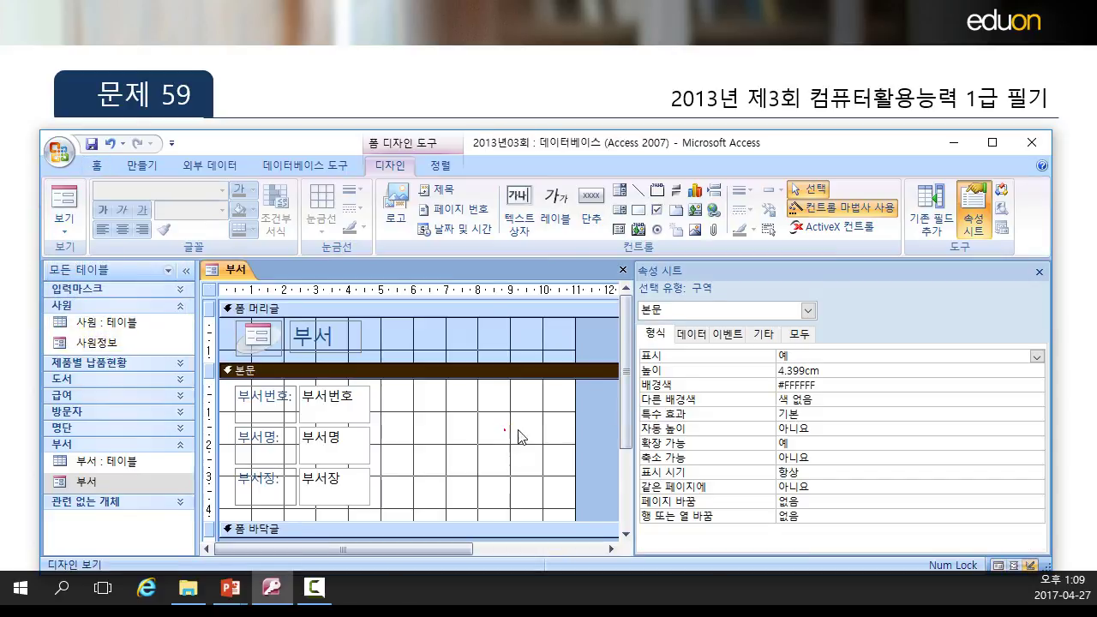
Step: Widen the design area, place a subform about 8.7 by 3.9 cm beside the 부서 fields and acknowledge the default-view message
left_click_drag(632, 329, 797, 330)
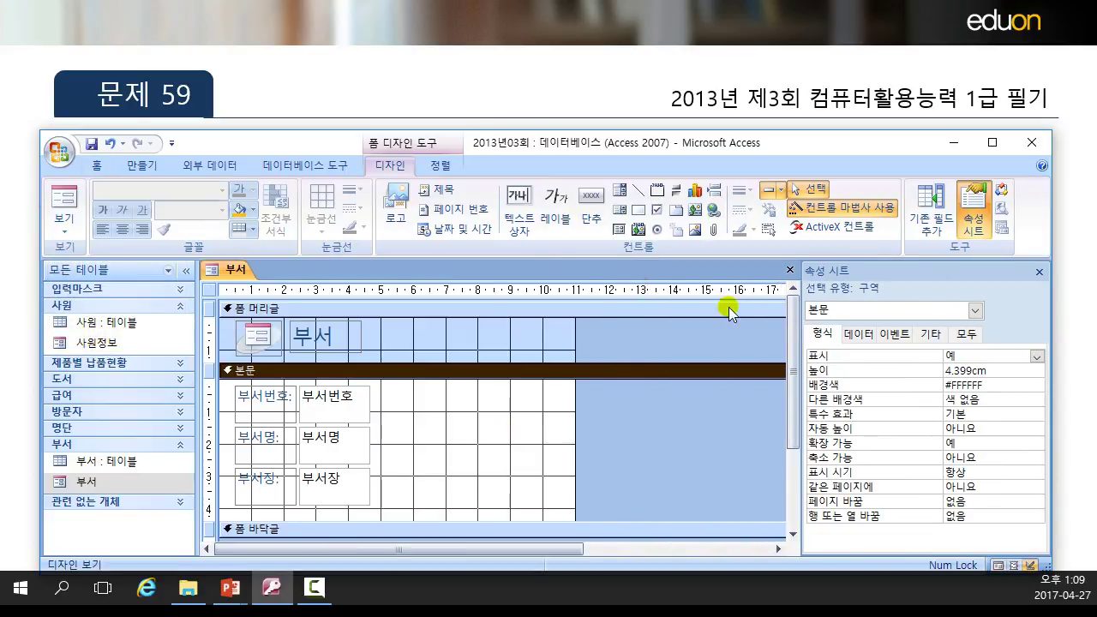
left_click(619, 230)
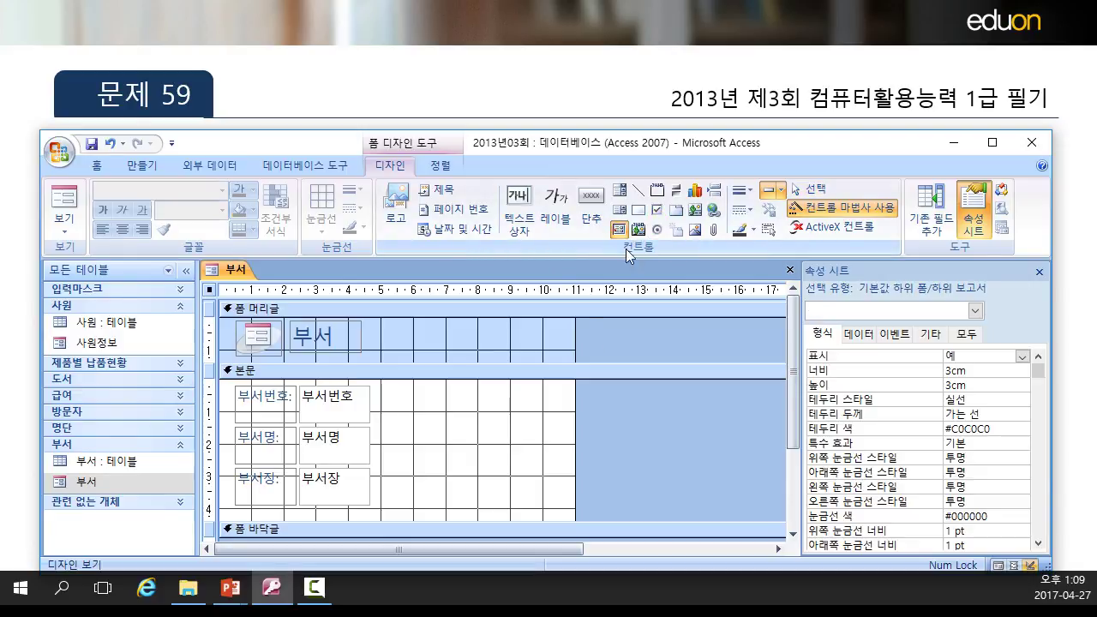
left_click_drag(384, 387, 666, 510)
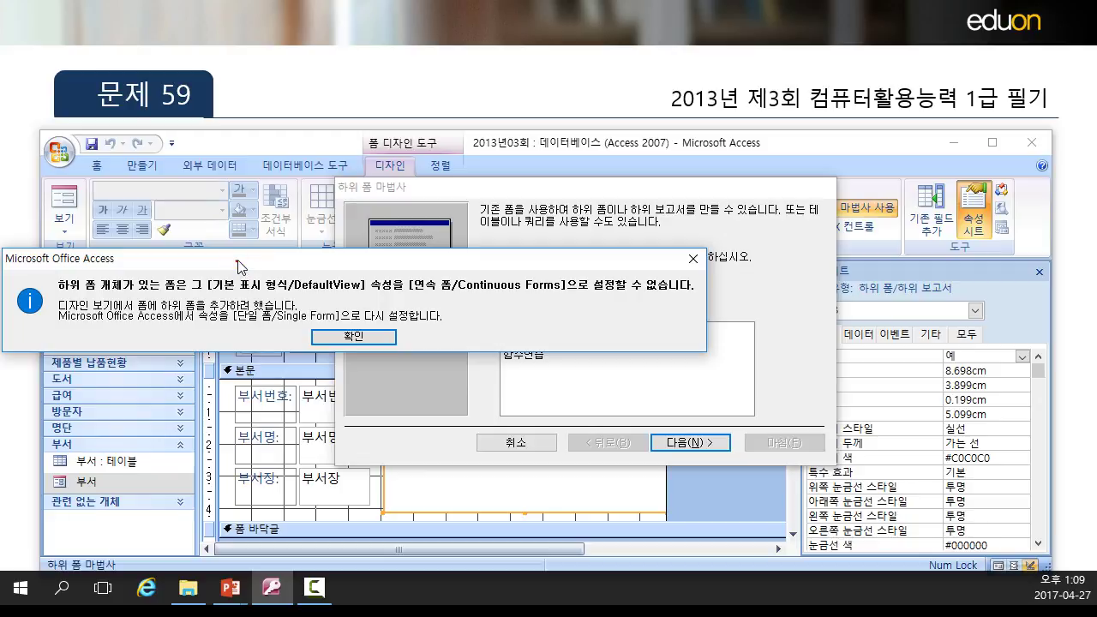
left_click_drag(239, 259, 321, 252)
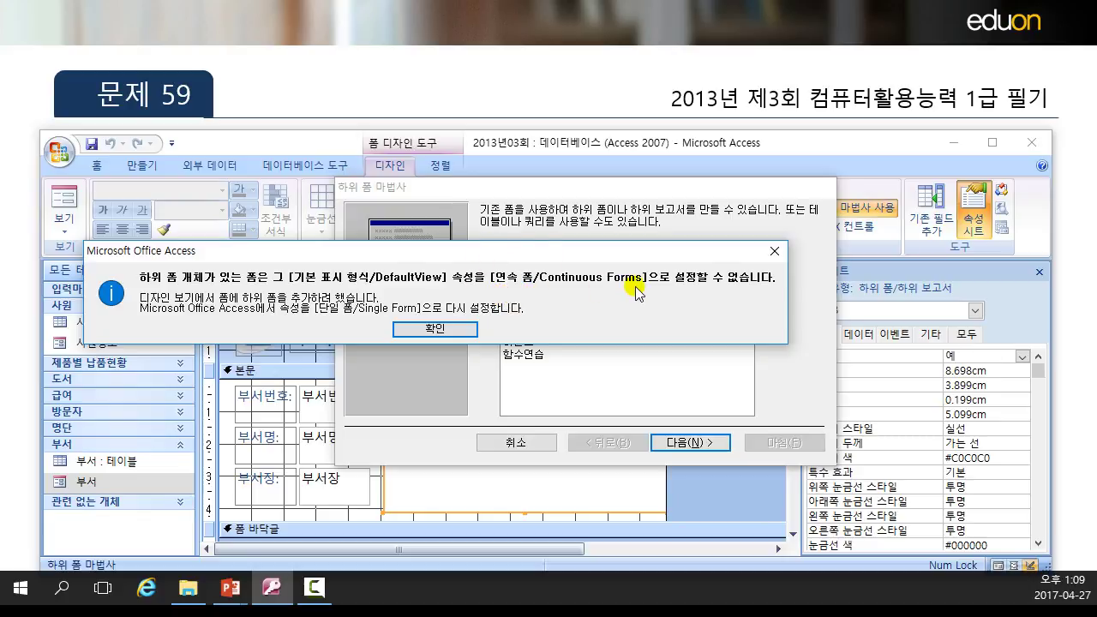
left_click(438, 331)
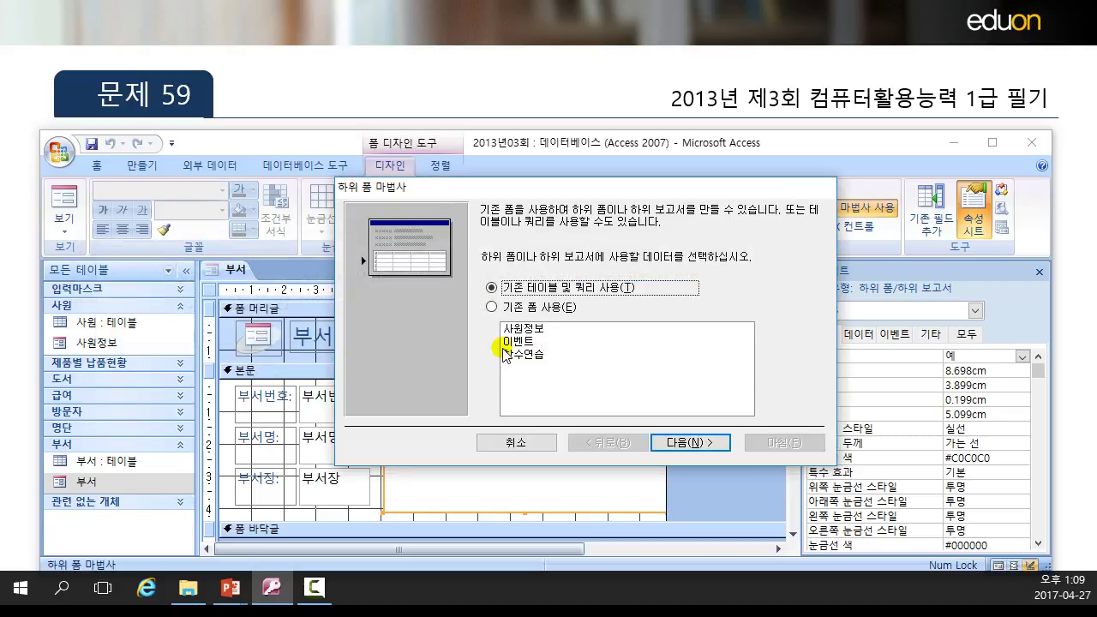
Step: Base the subform on the existing 사원정보 form and finish the subform wizard with its default link and name
left_click(523, 307)
left_click(704, 434)
left_click(691, 442)
left_click(762, 441)
Step: Try to set the main 부서 form's default view to 연속 폼 and dismiss the message
left_click(455, 336)
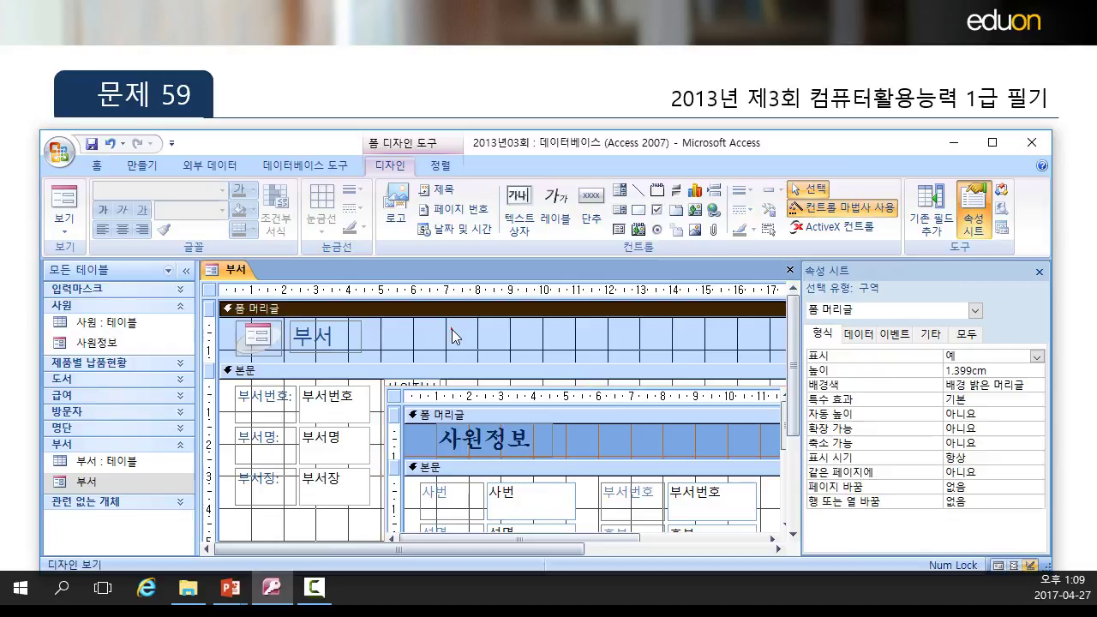
left_click(210, 291)
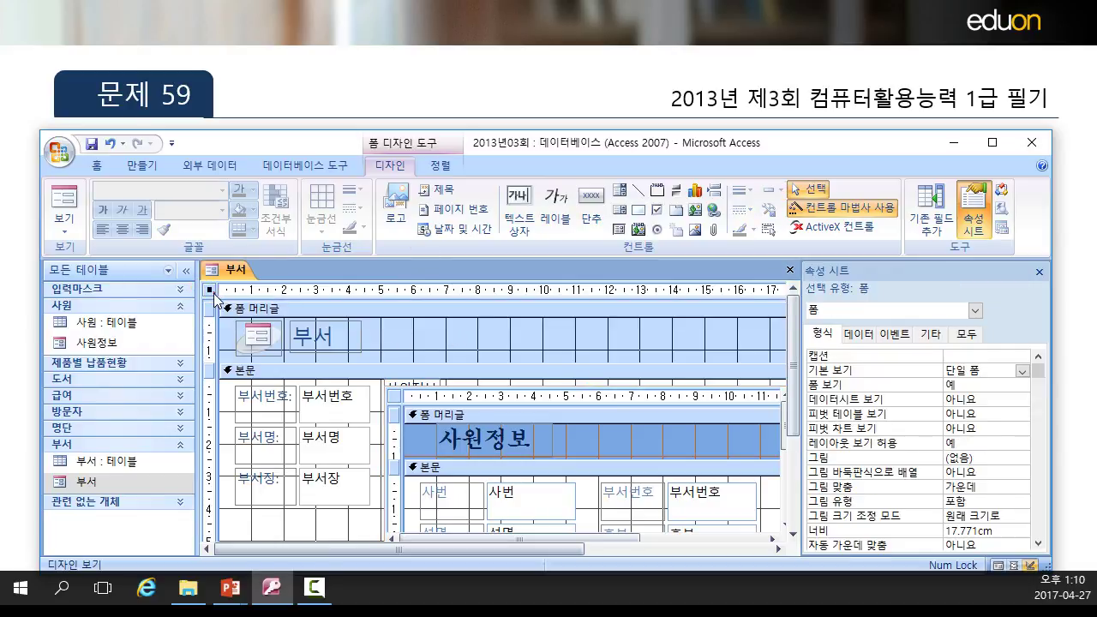
left_click(981, 367)
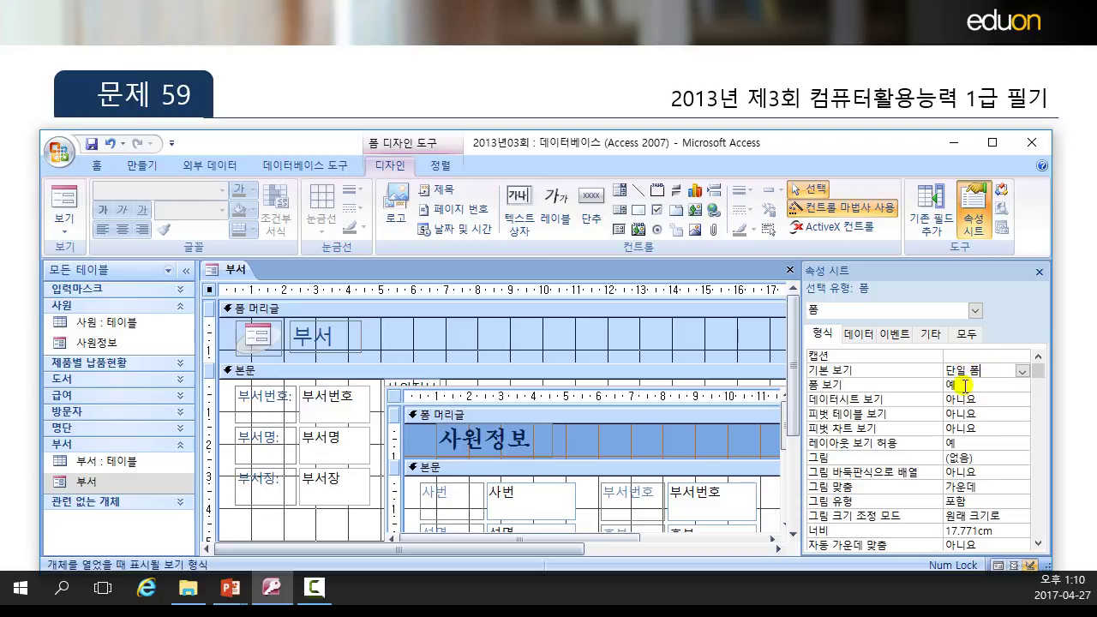
left_click(1022, 371)
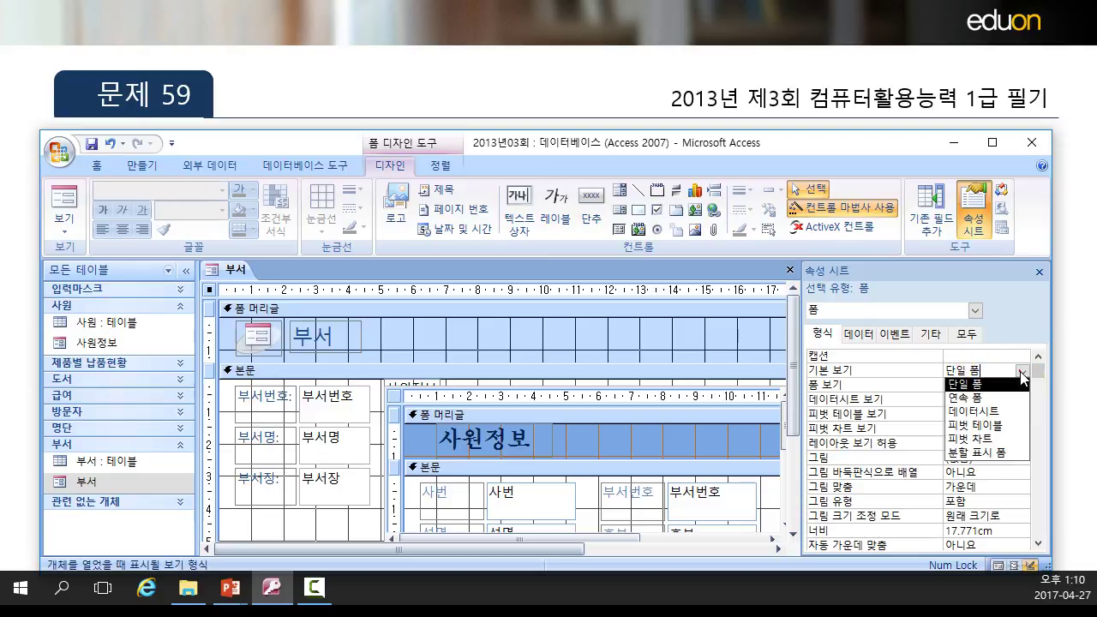
left_click(965, 397)
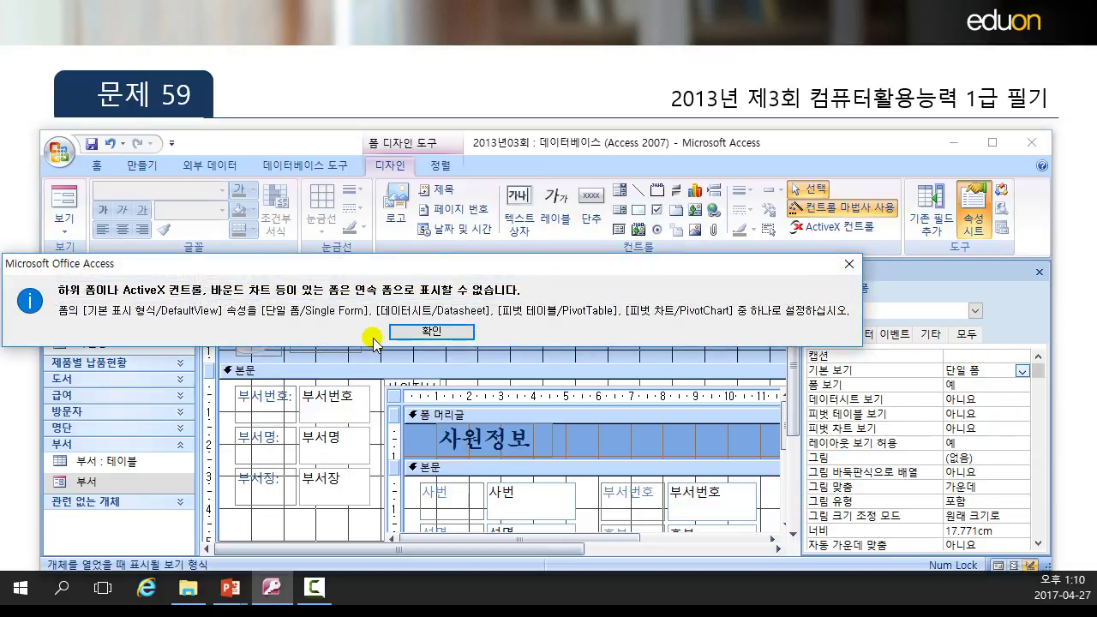
left_click(419, 333)
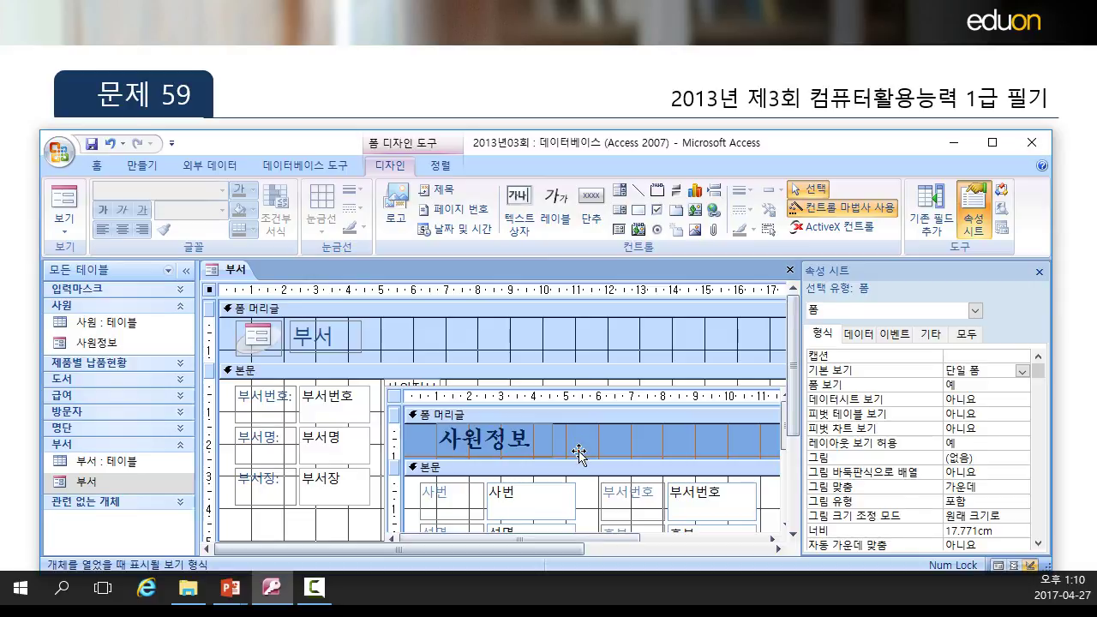
Step: Inspect the 사원정보 subform's form properties, preview the 부서 form, and browse to main record 3 and subform record 2
left_click(573, 424)
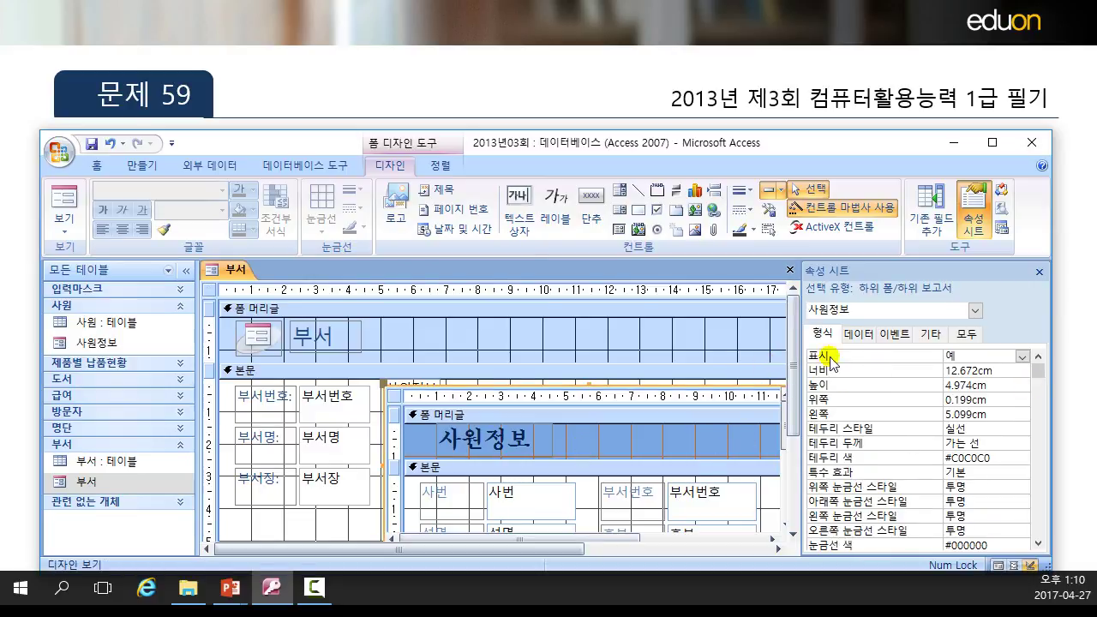
left_click(394, 396)
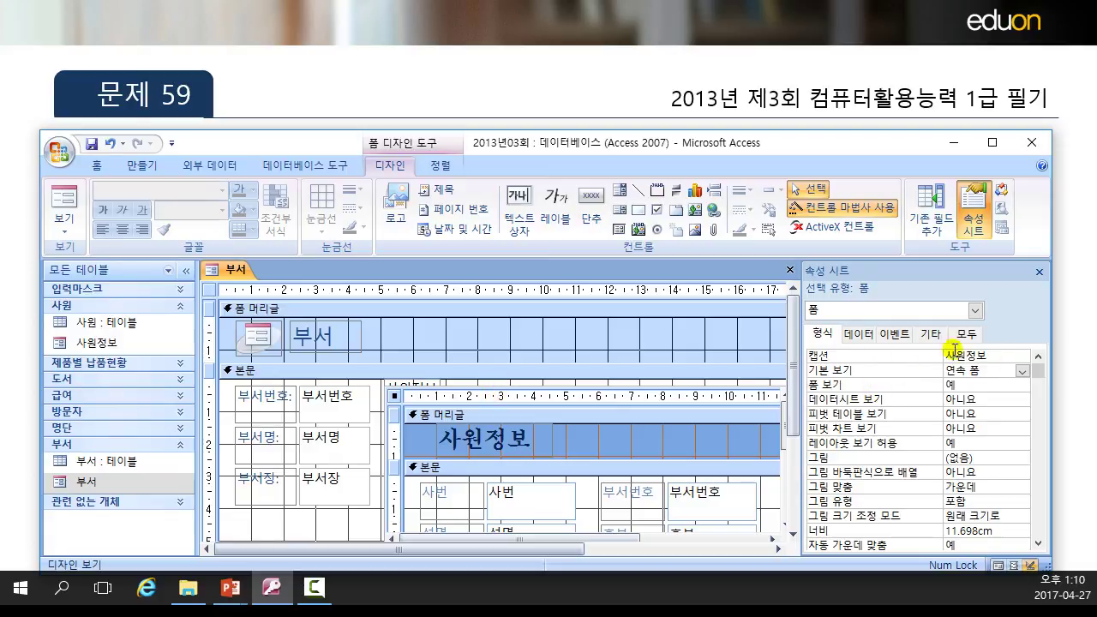
left_click(53, 199)
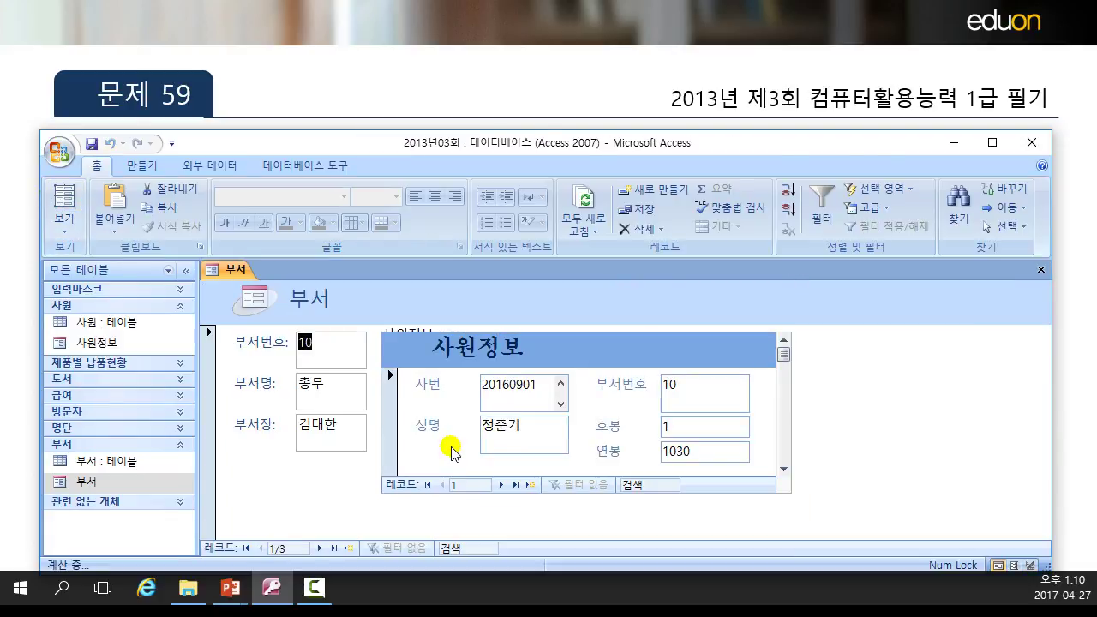
left_click(318, 548)
left_click(319, 547)
left_click(504, 485)
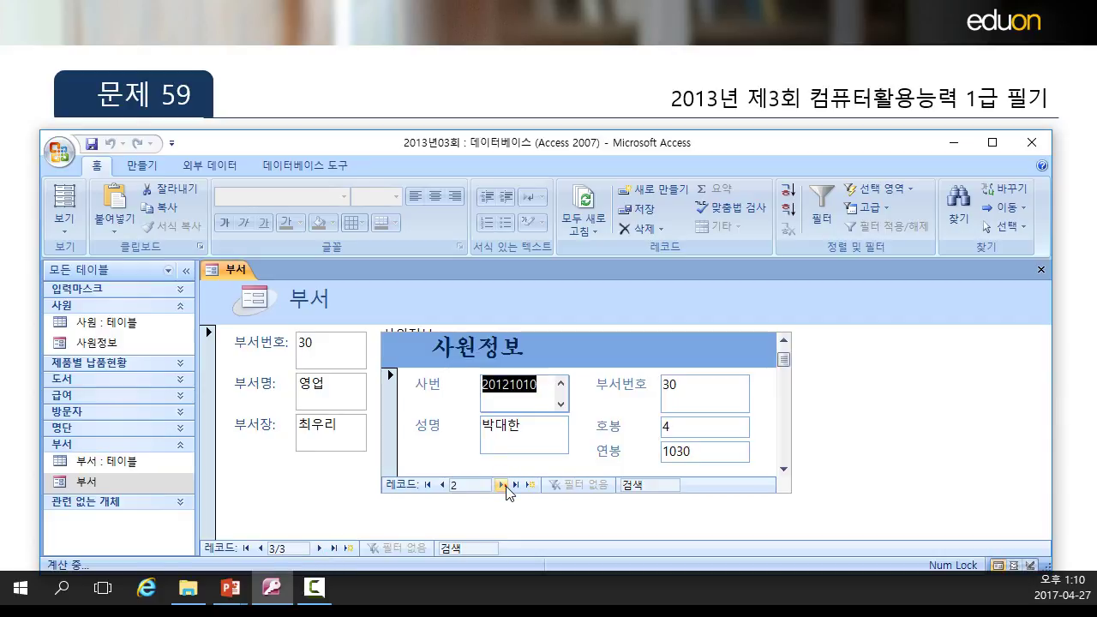
Step: Return the 부서 form to Design view and delete the 사원정보 subform together with its label
left_click(65, 226)
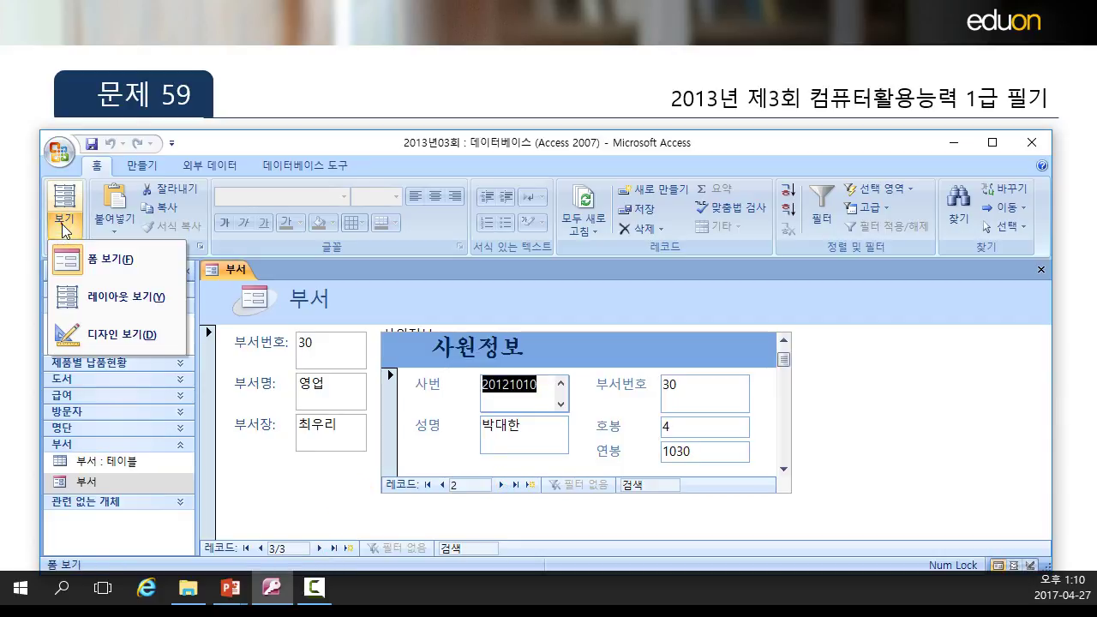
left_click(103, 334)
left_click(387, 396)
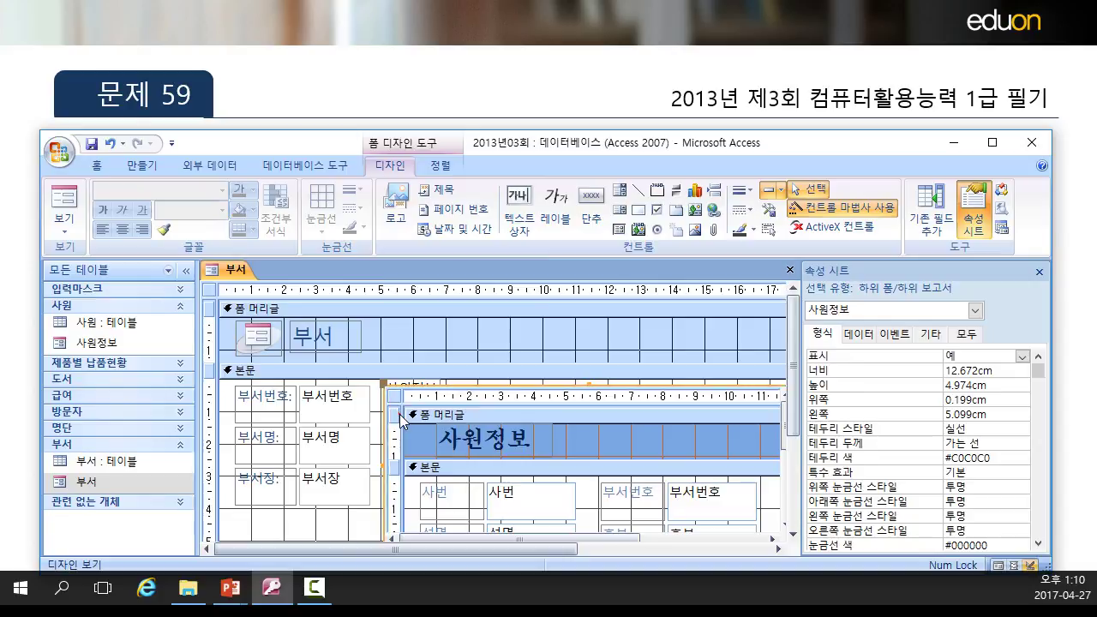
left_click(390, 383)
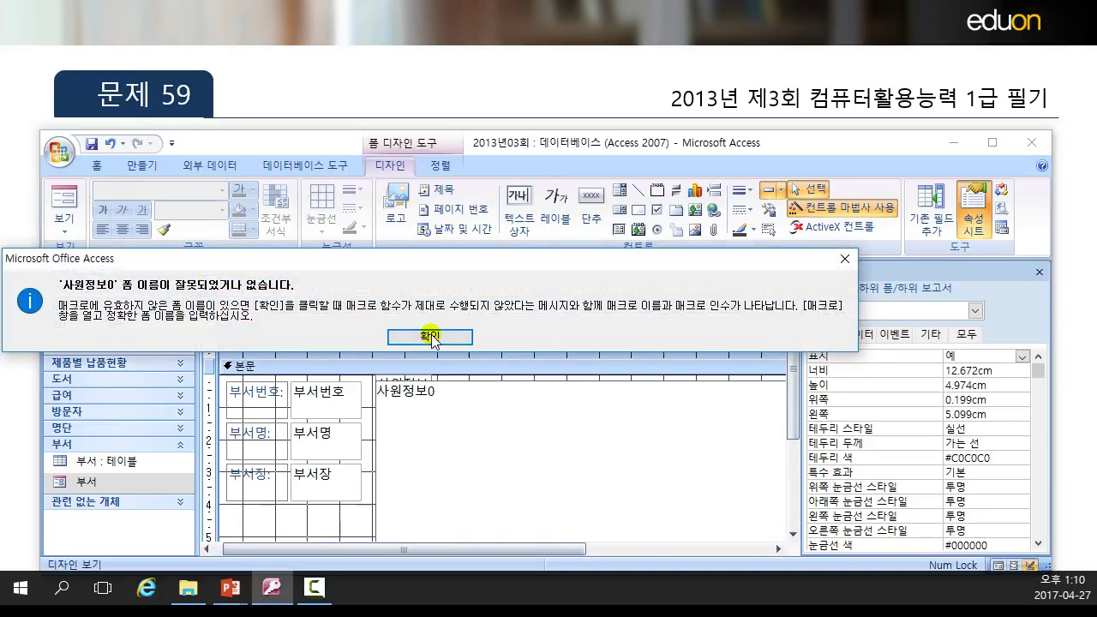
left_click(432, 335)
left_click(334, 516)
left_click(381, 382)
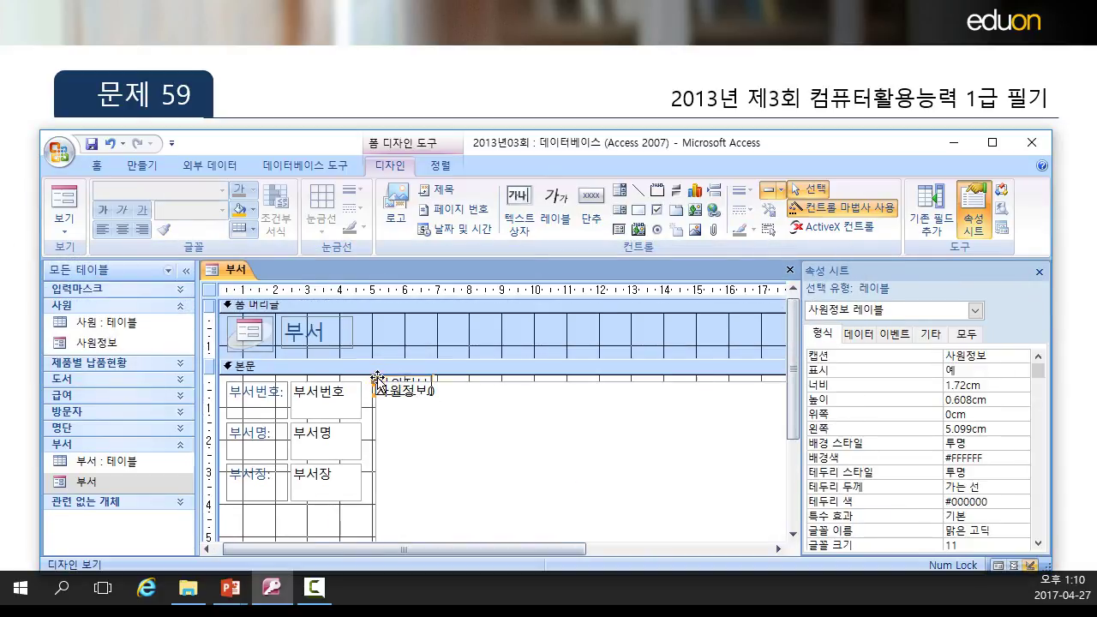
left_click(370, 402)
left_click(375, 401)
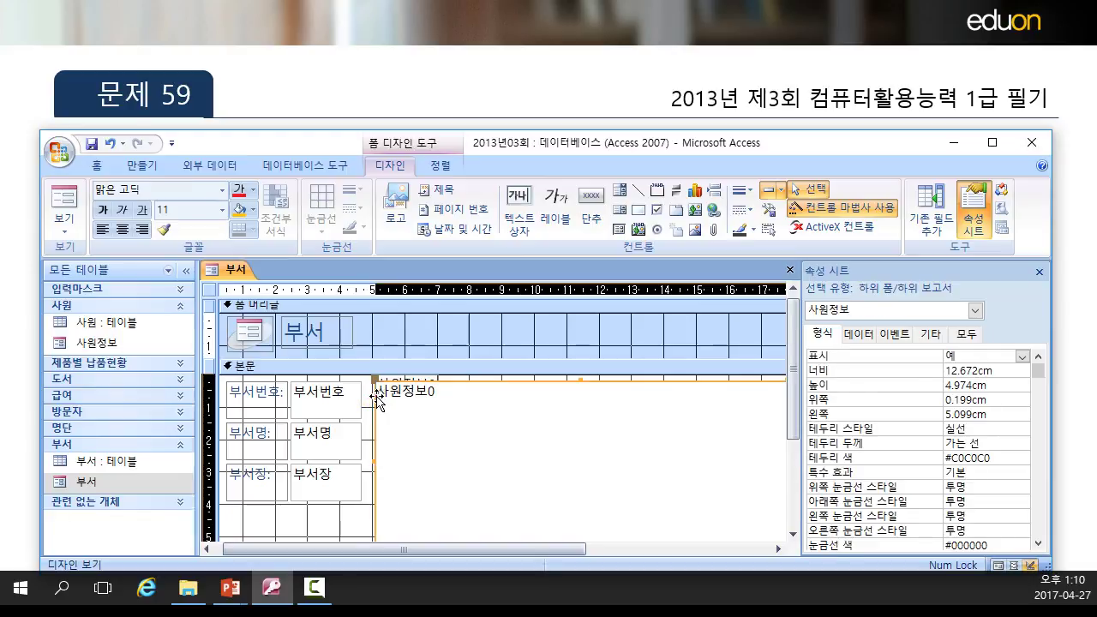
left_click(377, 398)
left_click(379, 377)
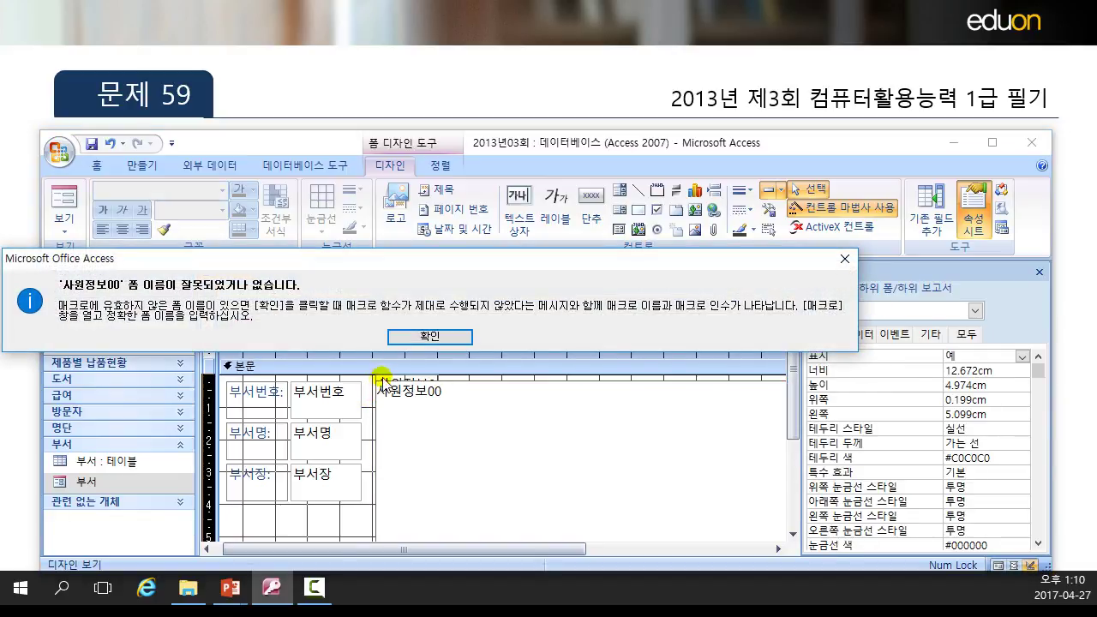
left_click(447, 339)
left_click(446, 338)
left_click(387, 389)
left_click(377, 380)
key("Delete")
left_click(377, 387)
key("Delete")
left_click(386, 396)
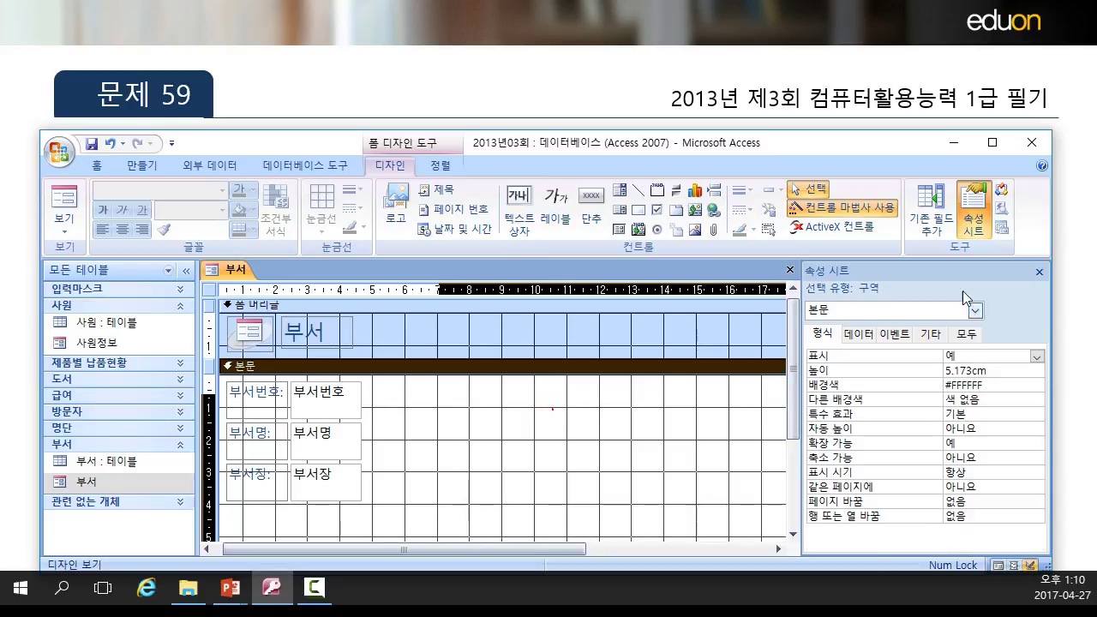
Step: Close the property sheet and narrow the 부서 form to just beyond its 부서번호, 부서명 and 부서장 fields
left_click(1039, 273)
left_click_drag(782, 423, 391, 420)
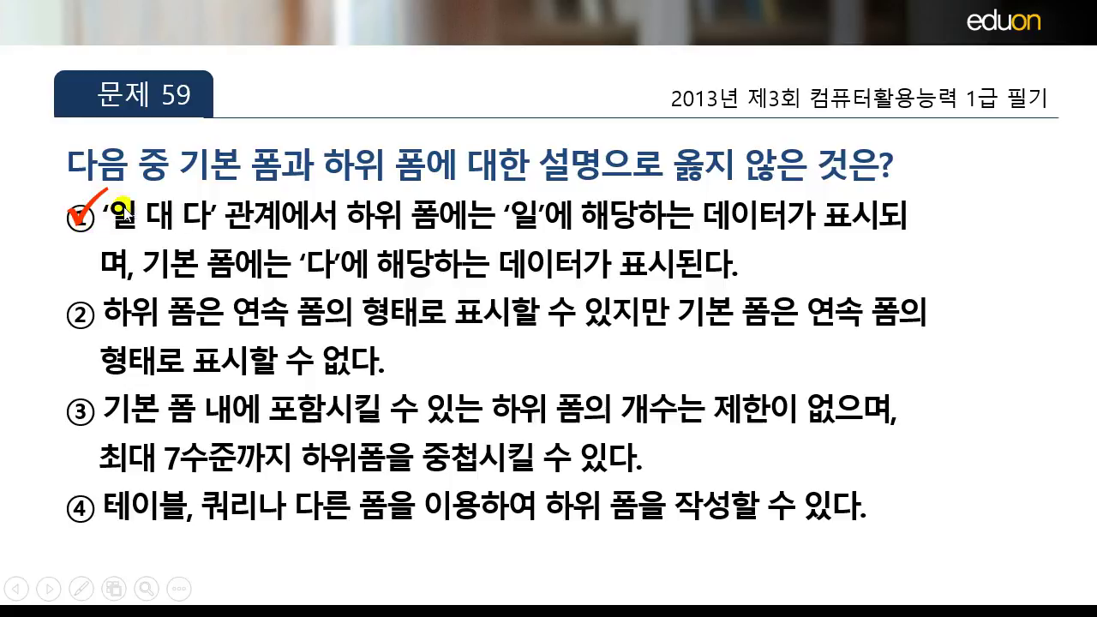